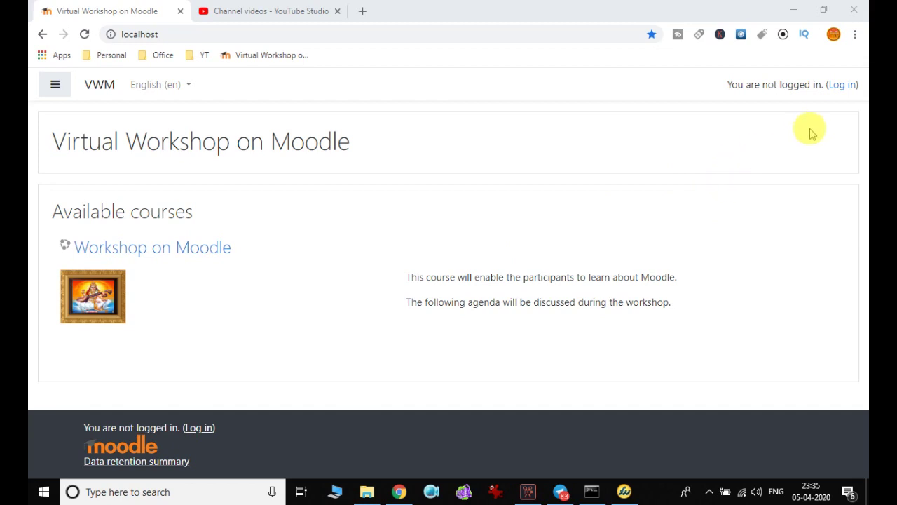
Log in to the Virtual Workshop site as administrator using the autofilled credentials
click(843, 85)
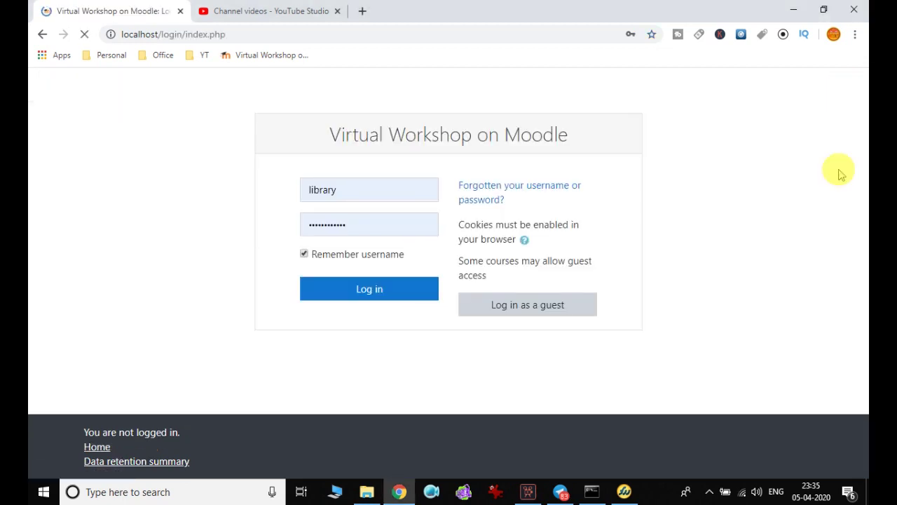
click(391, 289)
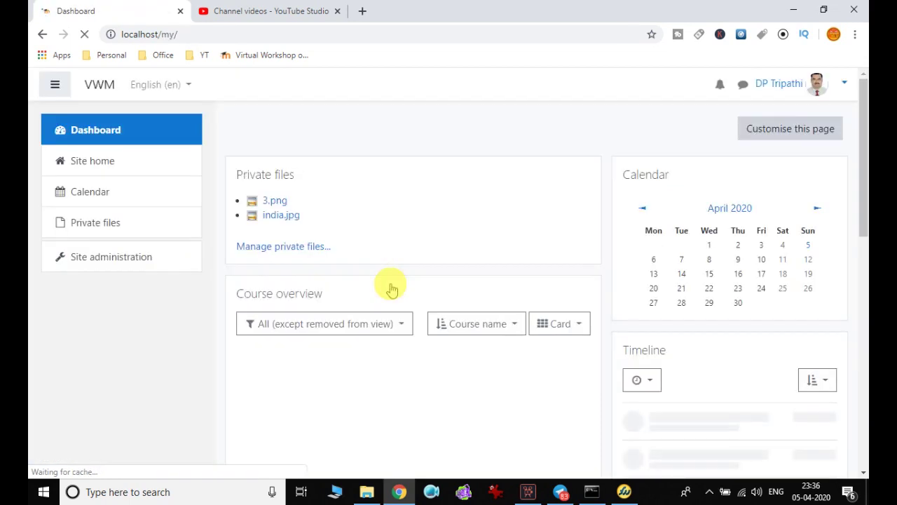
Go to Site administration > Users and choose Add a new user under Accounts
click(114, 256)
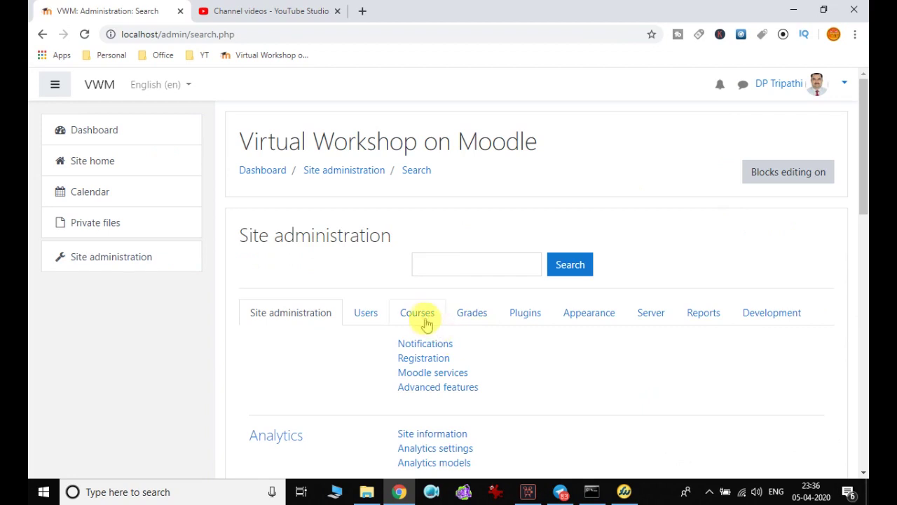
click(377, 319)
scroll(379, 321, down, 4)
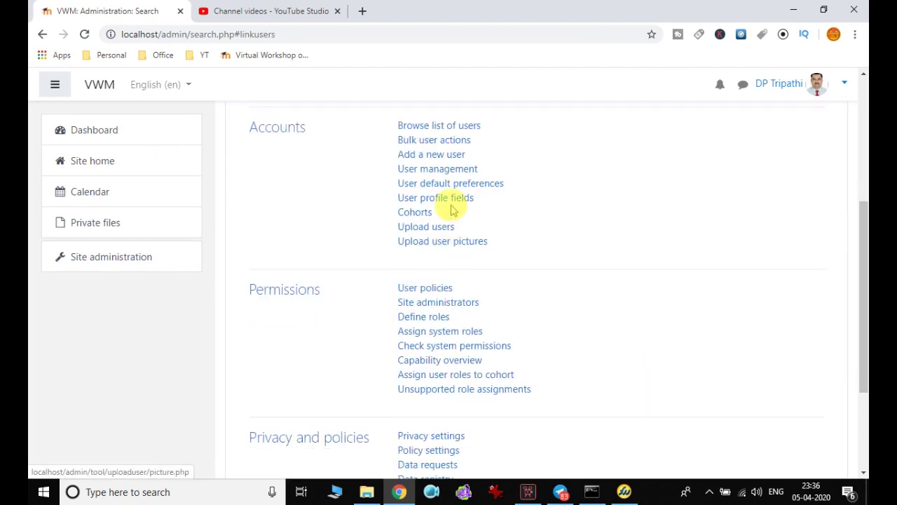
click(447, 154)
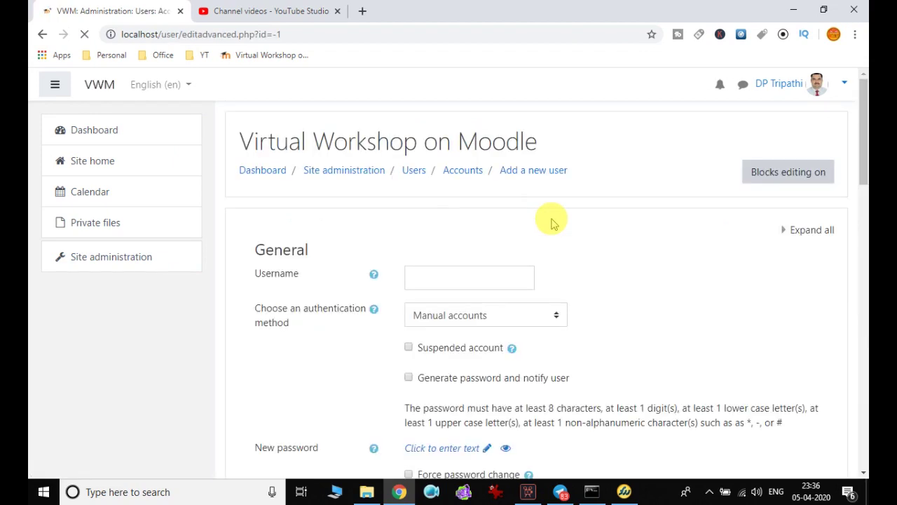
Enter the new user's username and set their password
click(467, 270)
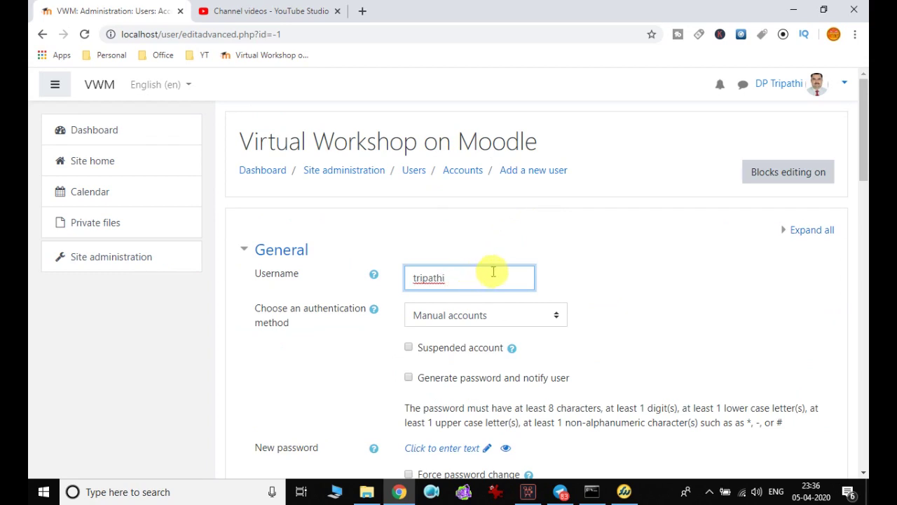
scroll(474, 297, down, 2)
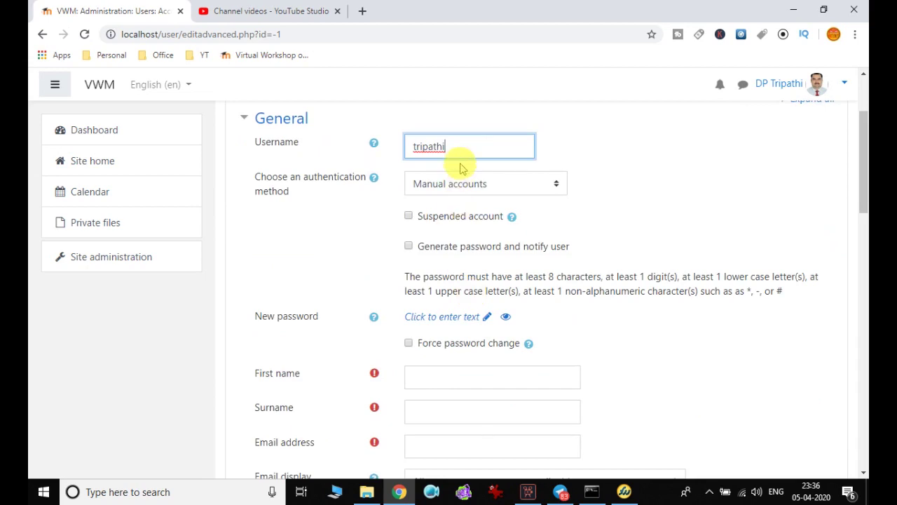
scroll(491, 252, down, 2)
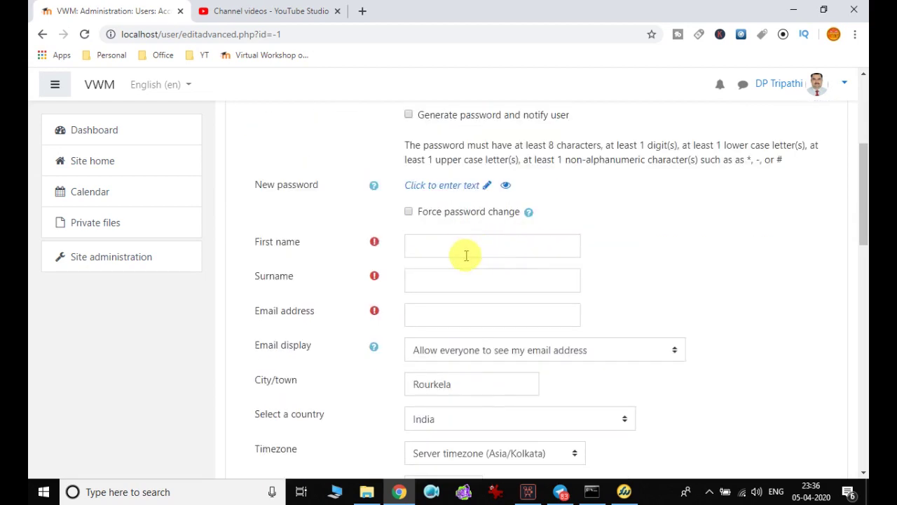
click(445, 186)
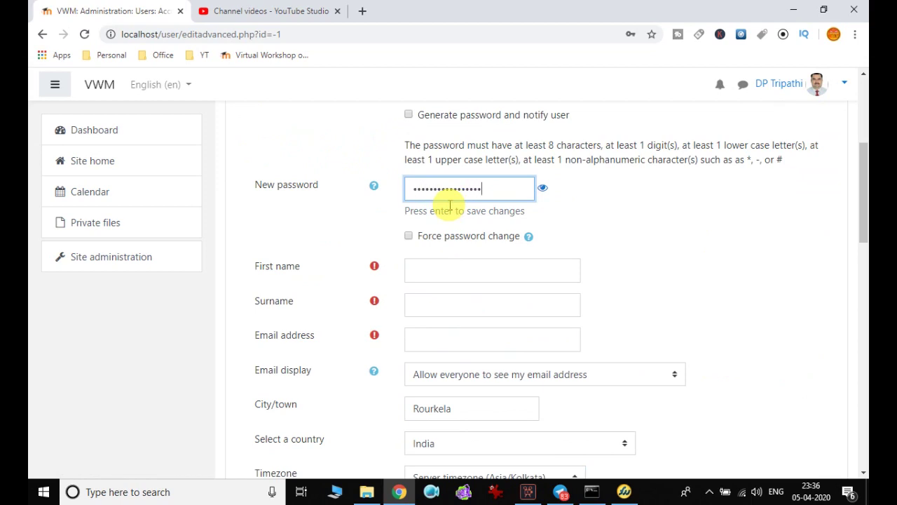
key(ctrl+a)
key(Return)
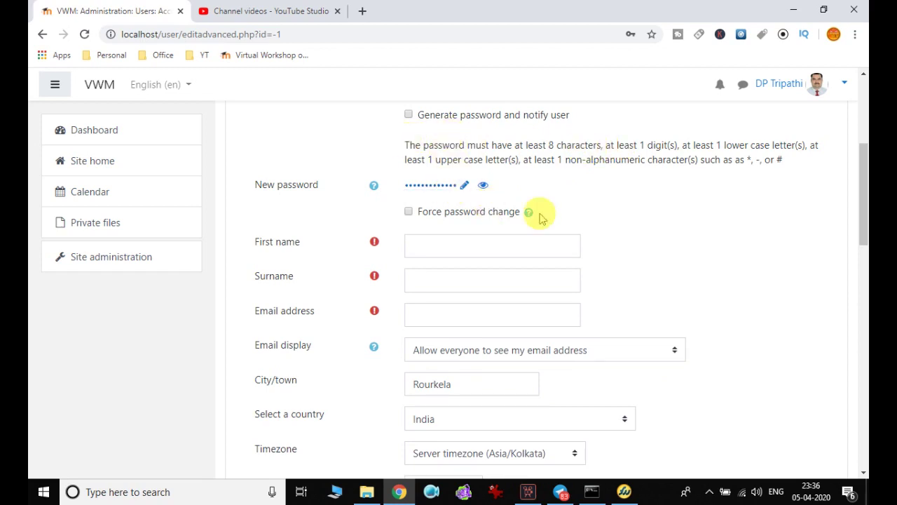
Fill in the user's first name, surname and e-mail address, keeping e-mail visibility unchanged
click(516, 245)
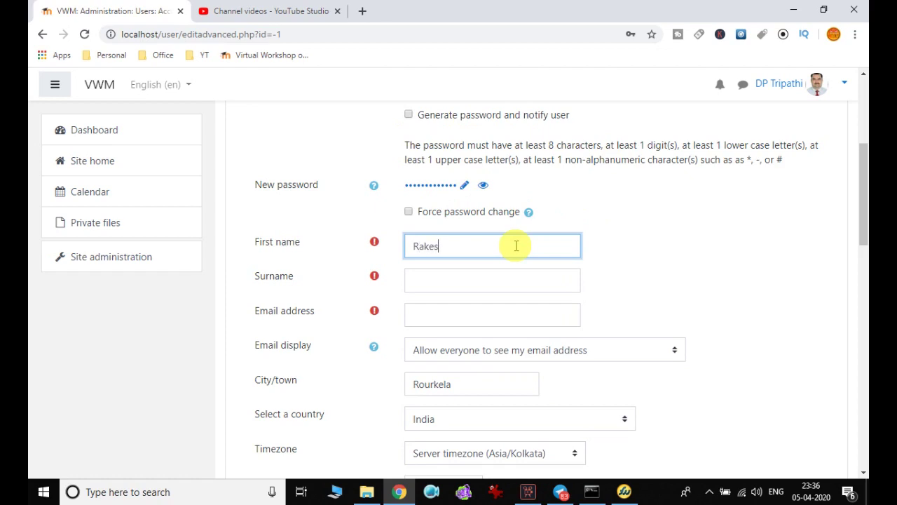
text(Tripathi)
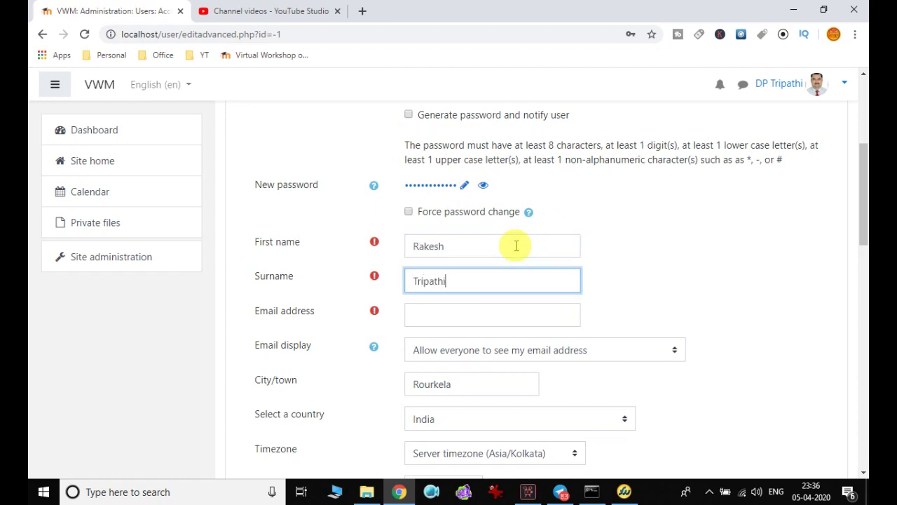
scroll(516, 252, down, 1)
click(480, 258)
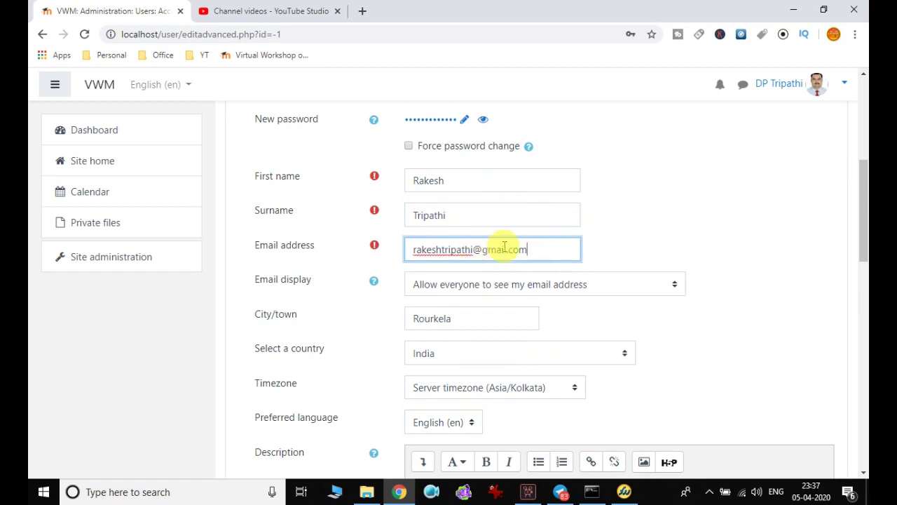
scroll(568, 223, down, 1)
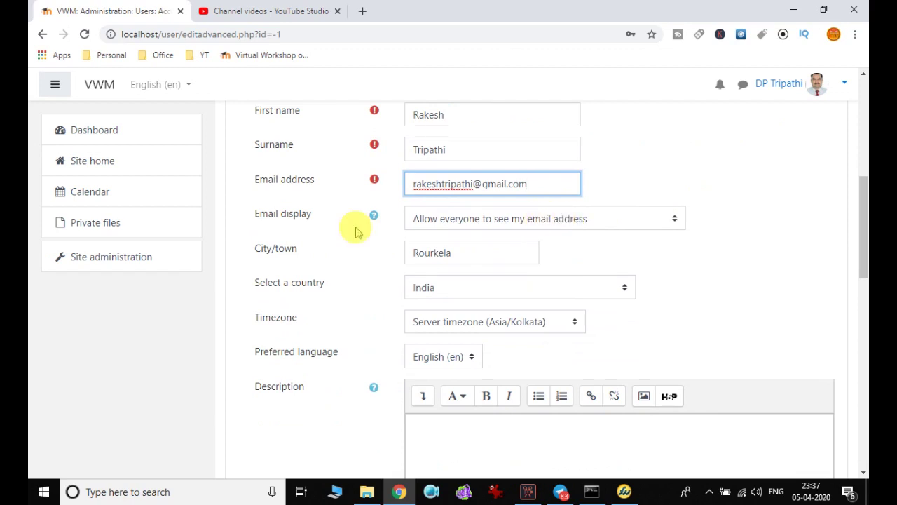
click(582, 223)
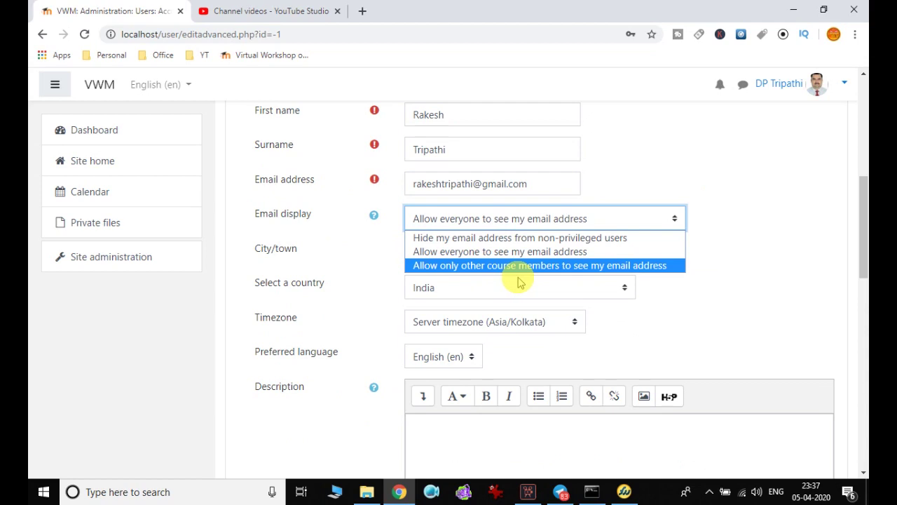
click(732, 256)
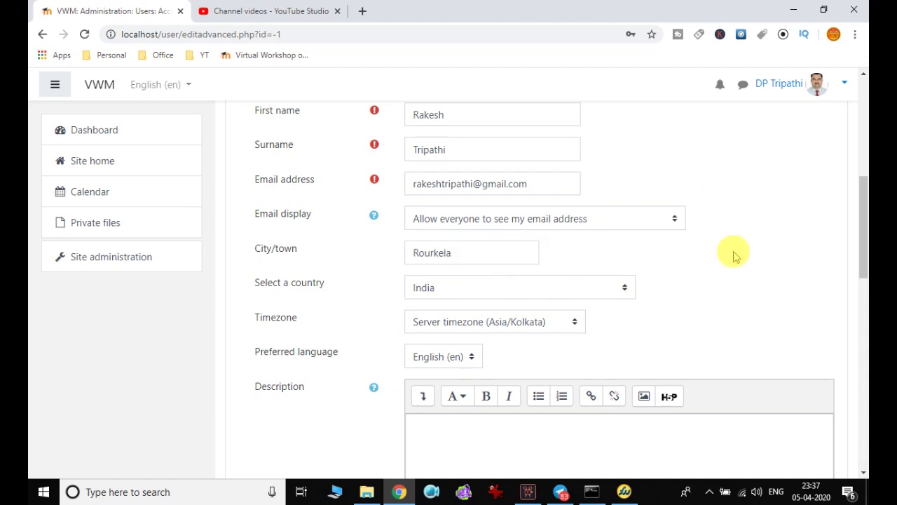
scroll(734, 256, down, 2)
click(511, 314)
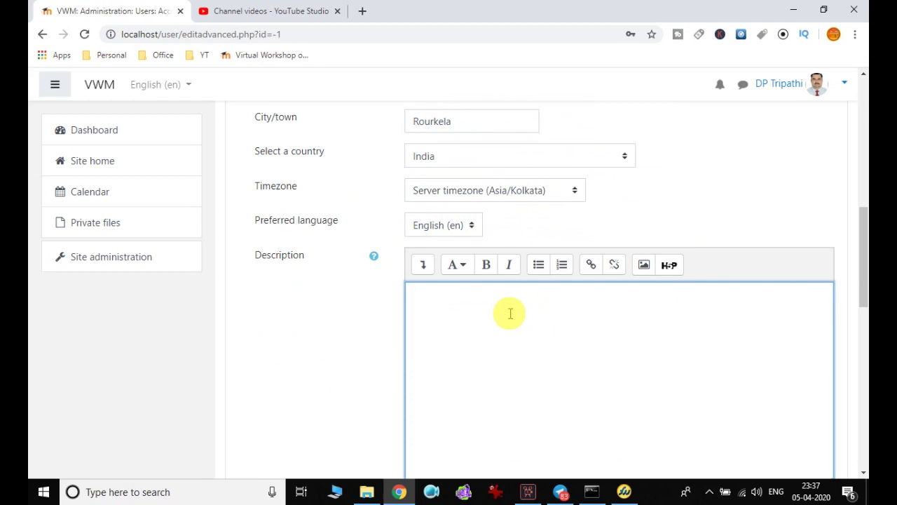
Upload 3.png from the computer as the user's New picture
scroll(535, 302, down, 5)
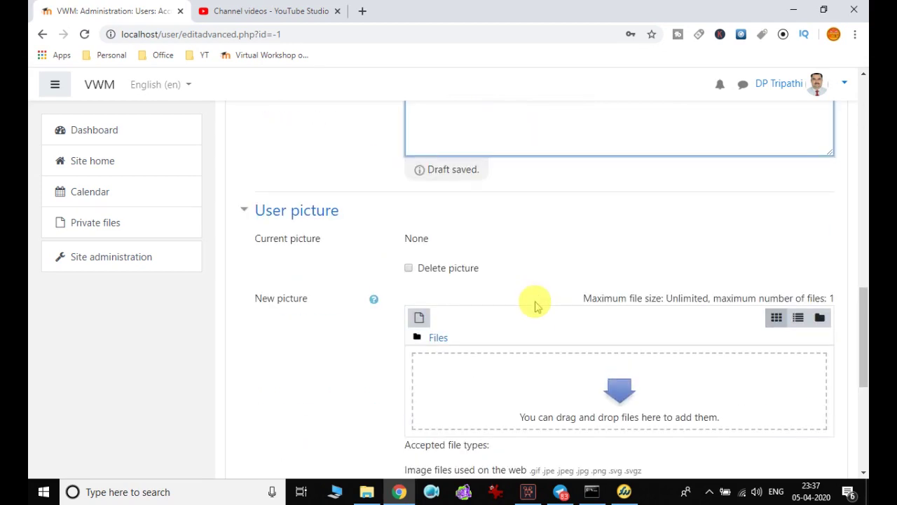
scroll(631, 365, down, 1)
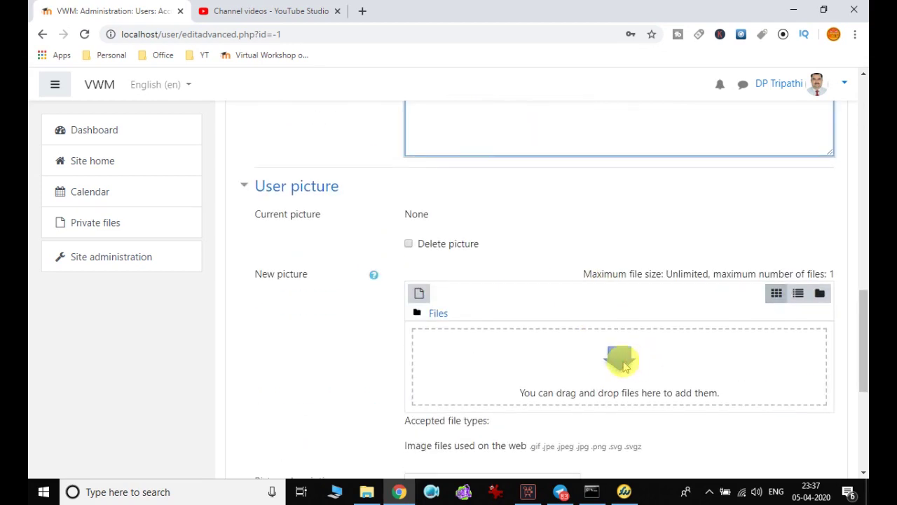
click(621, 360)
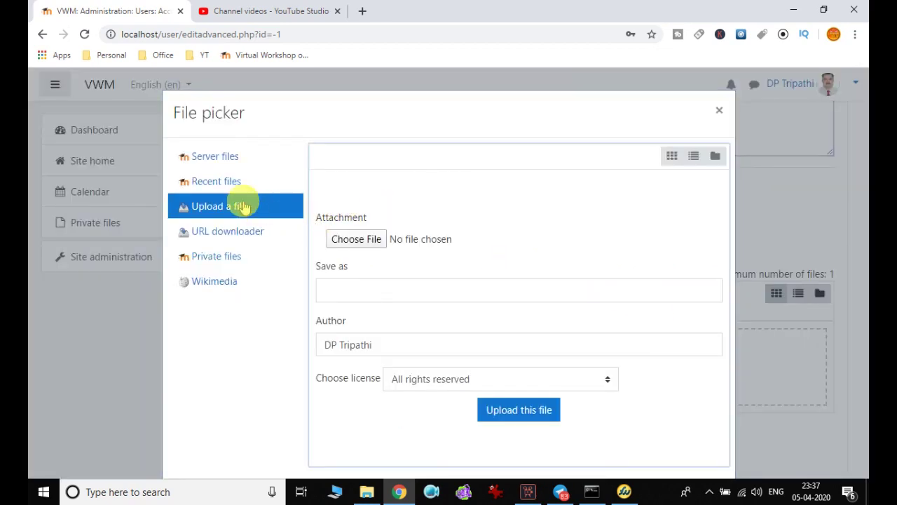
click(365, 239)
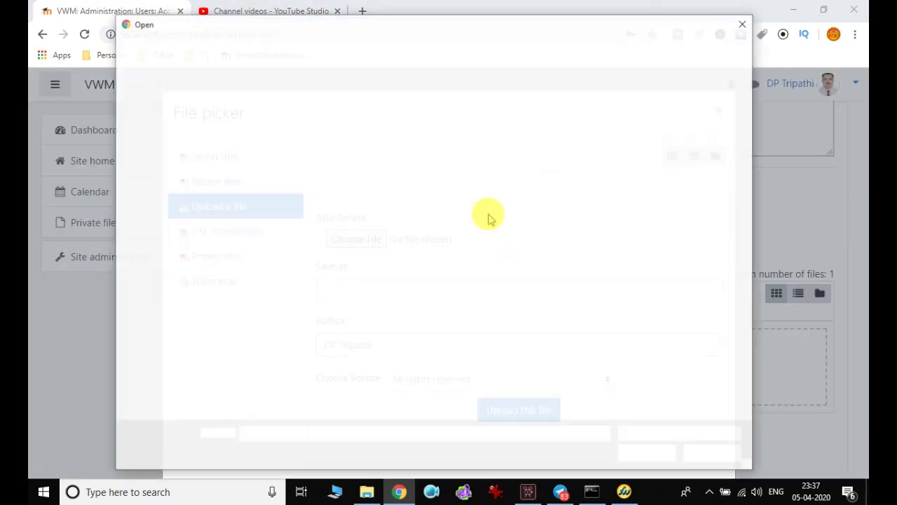
double_click(341, 196)
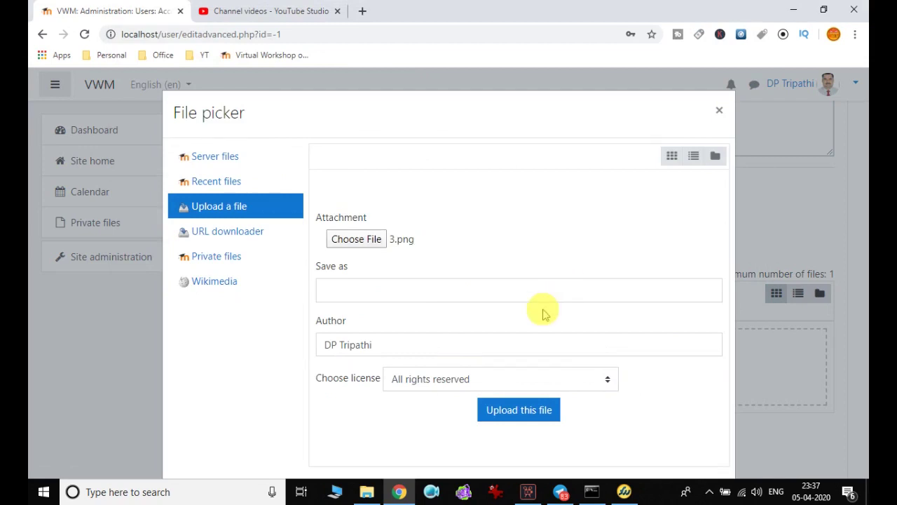
click(516, 409)
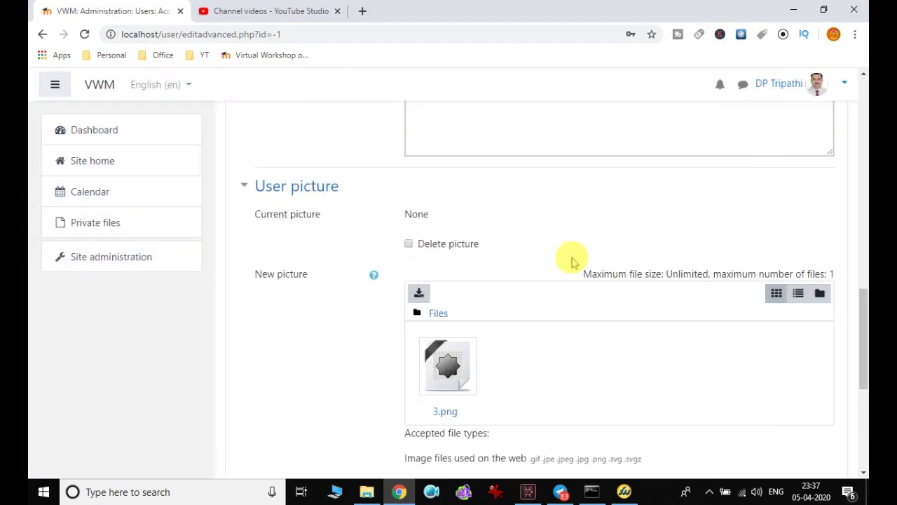
scroll(619, 287, down, 3)
scroll(619, 287, down, 1)
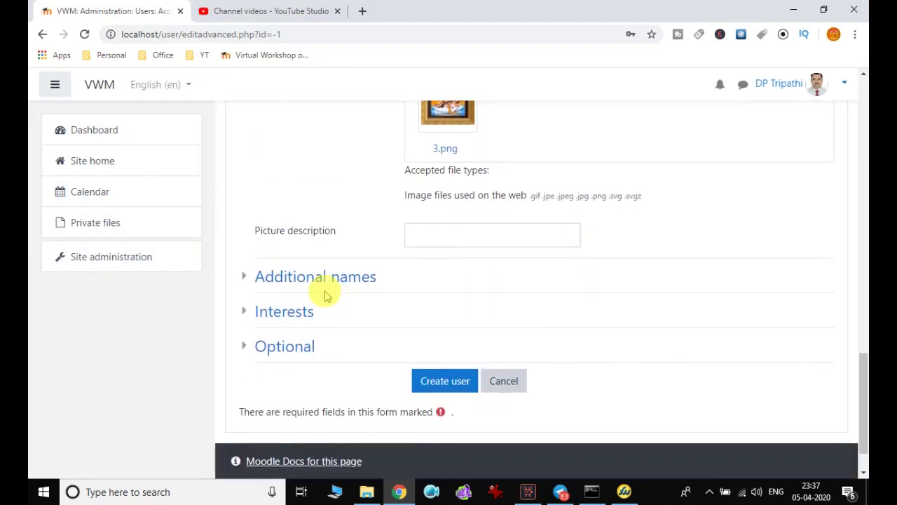
Add the interest tag 'library' and submit; Moodle reports the username already exists
click(325, 276)
scroll(275, 265, down, 3)
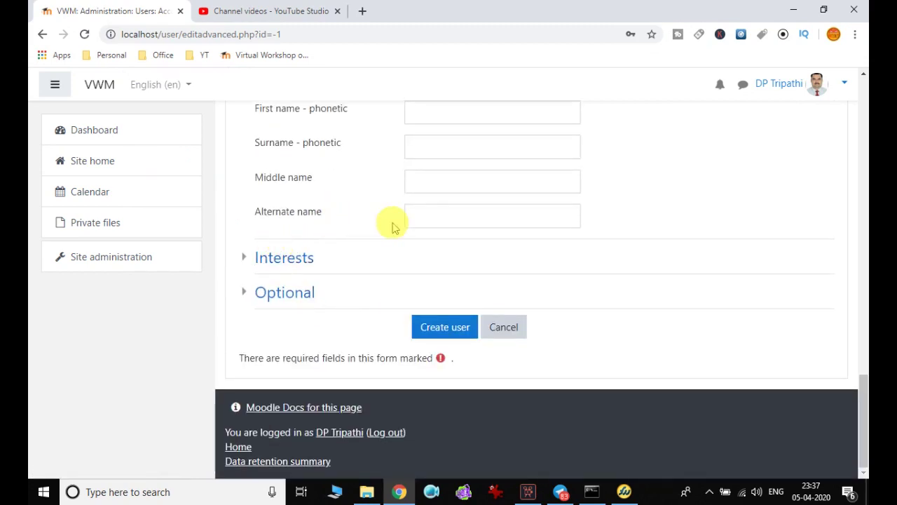
click(473, 210)
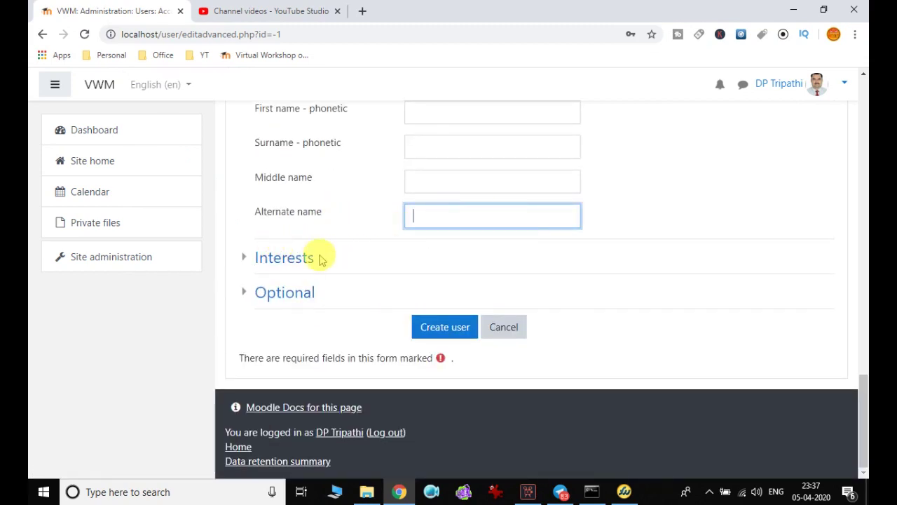
click(323, 256)
click(454, 314)
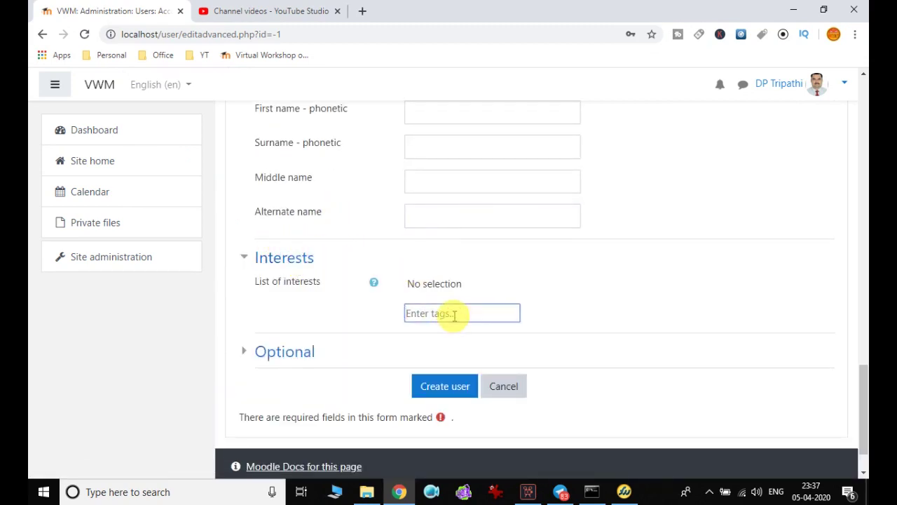
text(library)
key(Return)
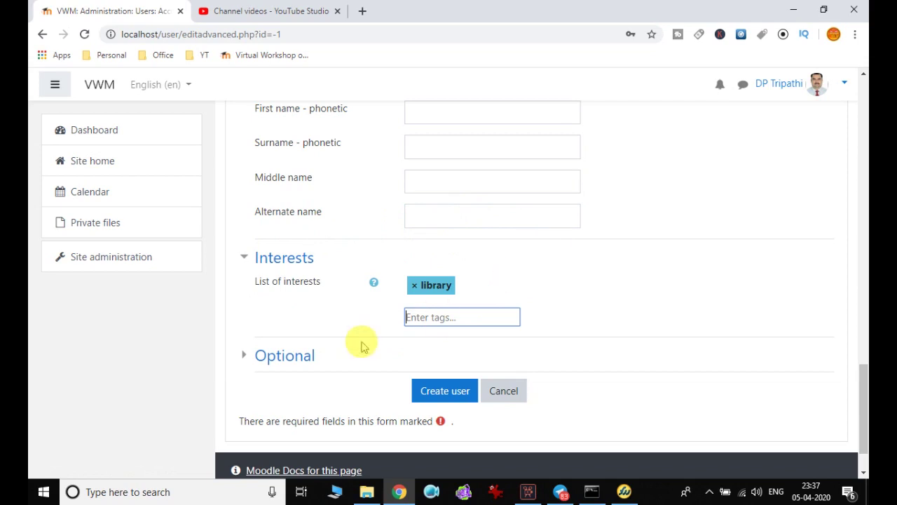
click(438, 391)
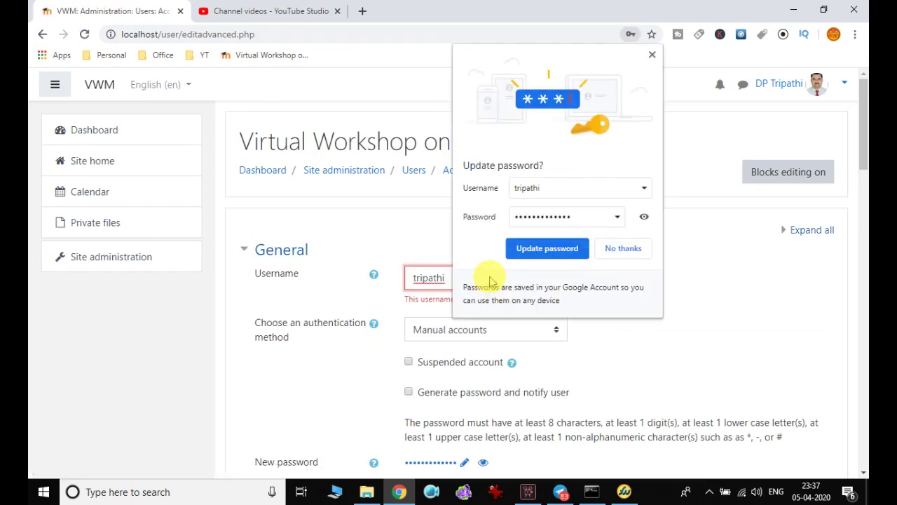
Resubmit with a changed username, reloading past the database error to reach the user list
click(621, 249)
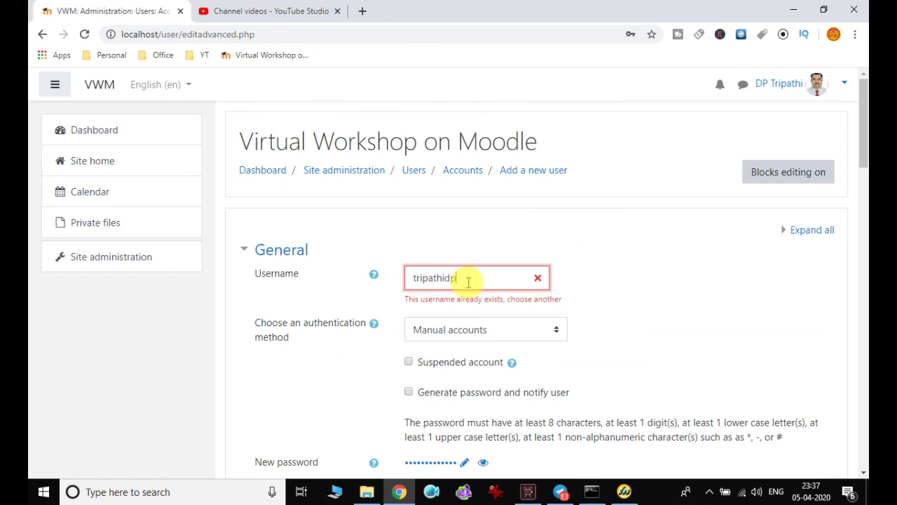
scroll(611, 327, down, 15)
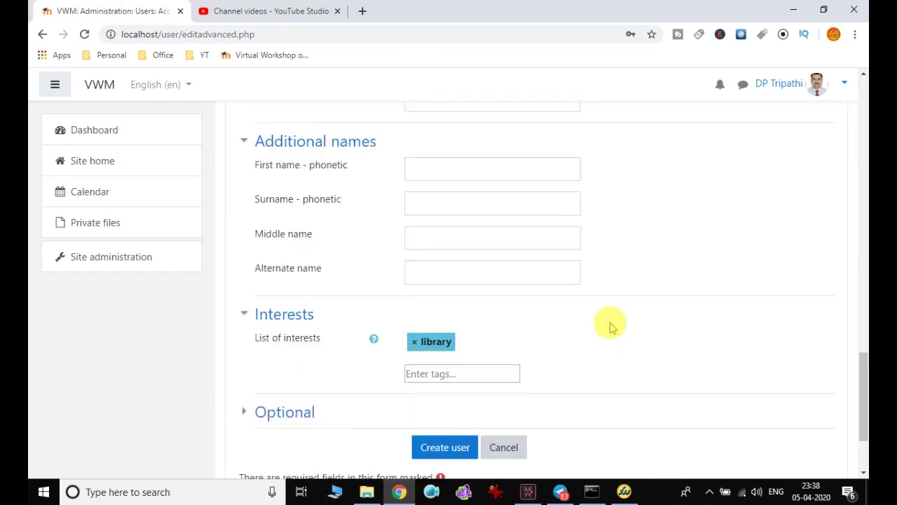
scroll(611, 327, down, 1)
click(445, 400)
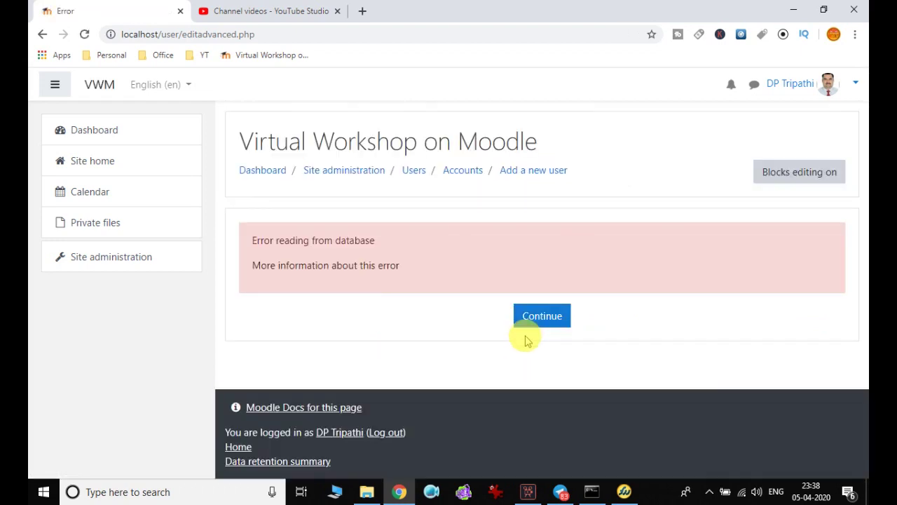
right_click(586, 149)
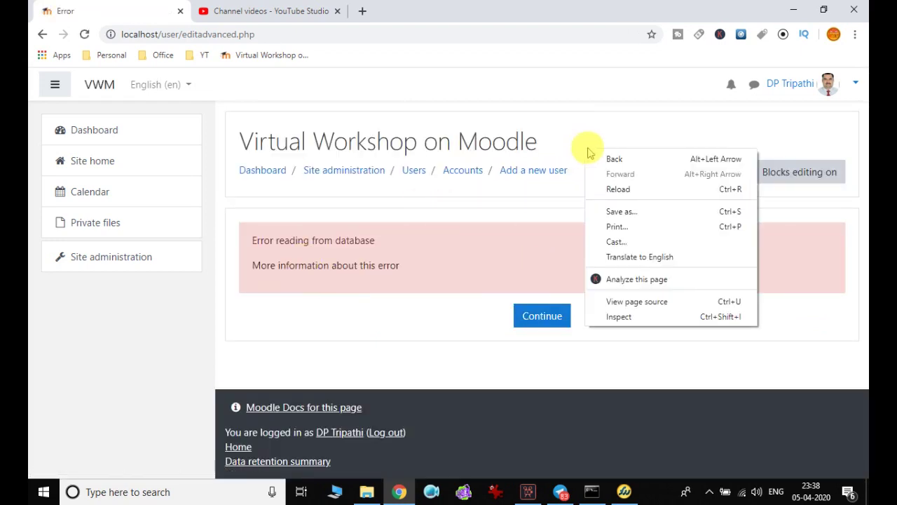
click(617, 188)
click(495, 135)
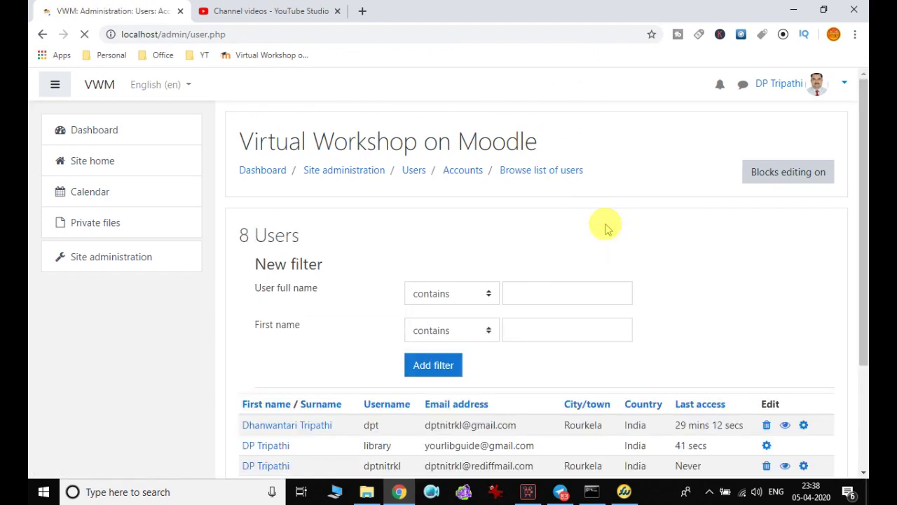
Log the administrator out via the account menu at the top right
scroll(607, 228, down, 3)
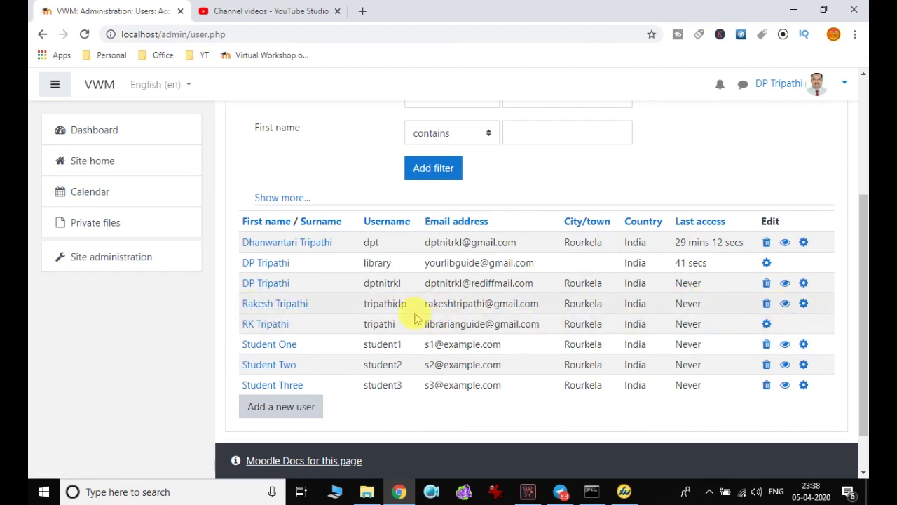
scroll(414, 310, up, 5)
click(844, 83)
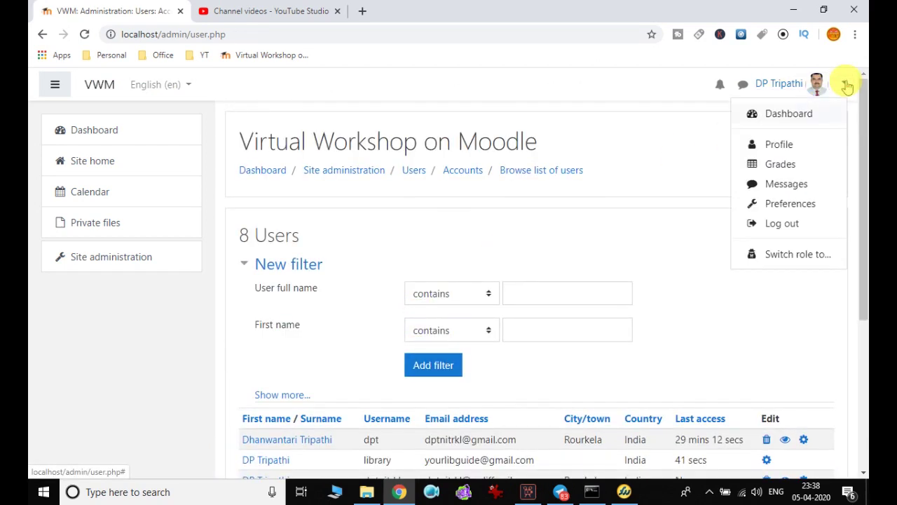
click(797, 225)
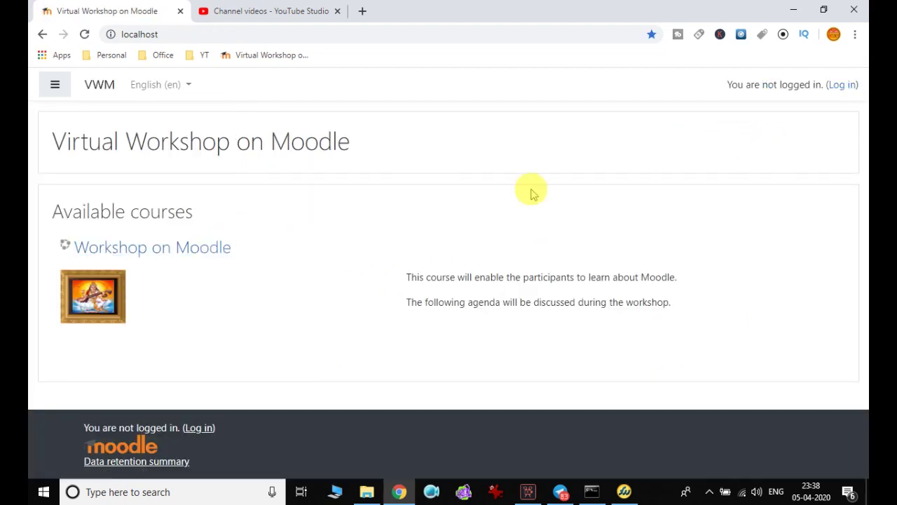
Open Workshop on Moodle and log in with the new user's username and password
click(176, 255)
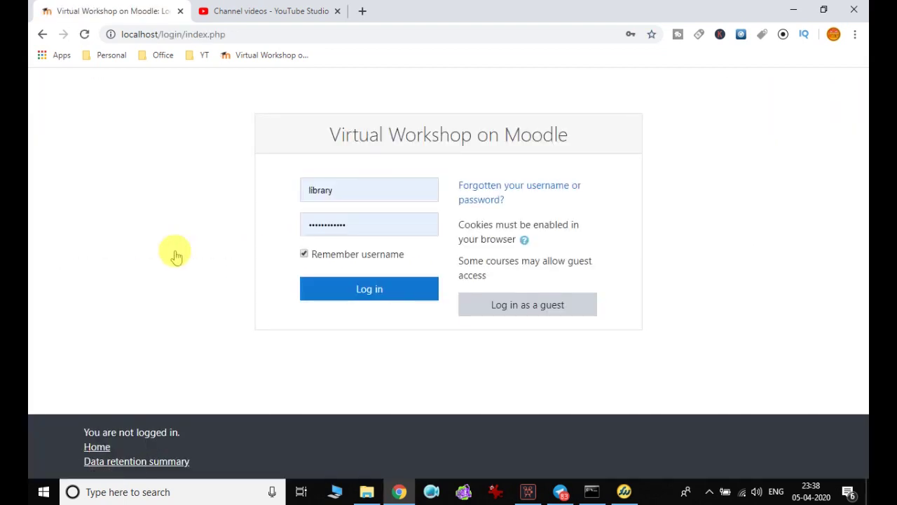
click(368, 188)
drag(368, 189, 268, 201)
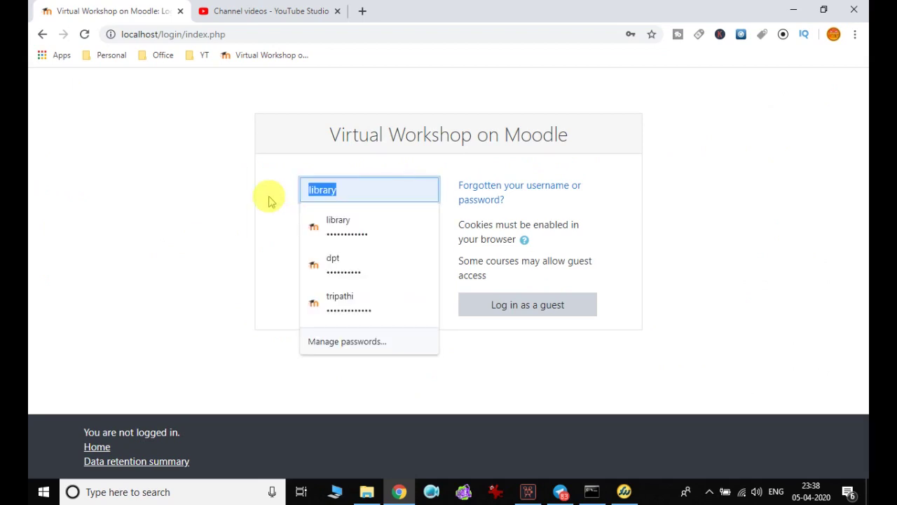
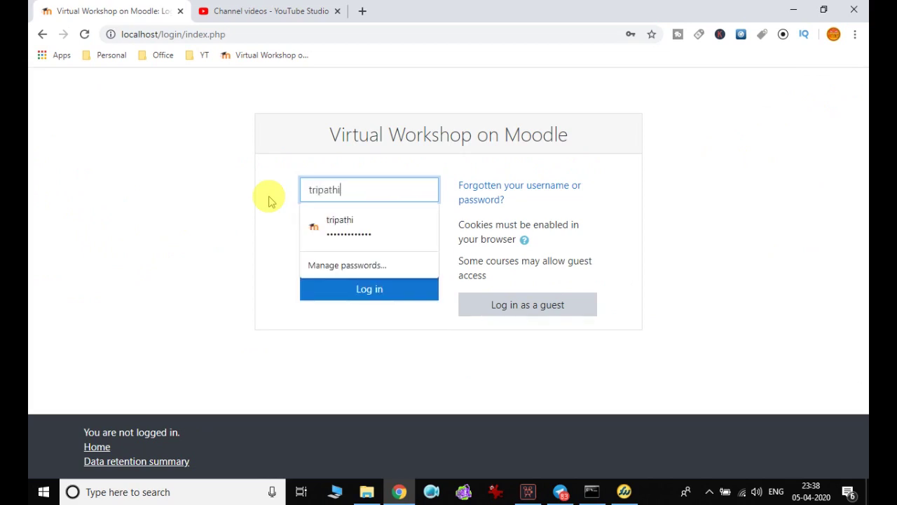
key(Tab)
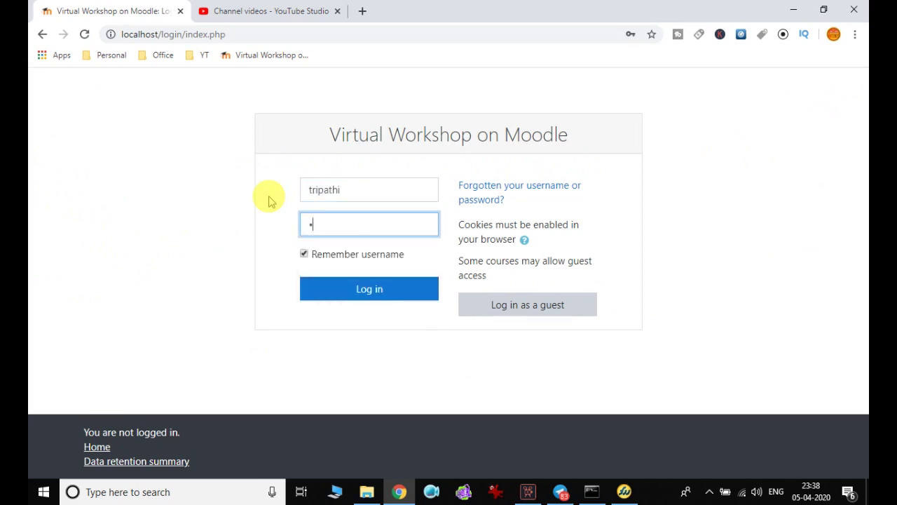
click(372, 189)
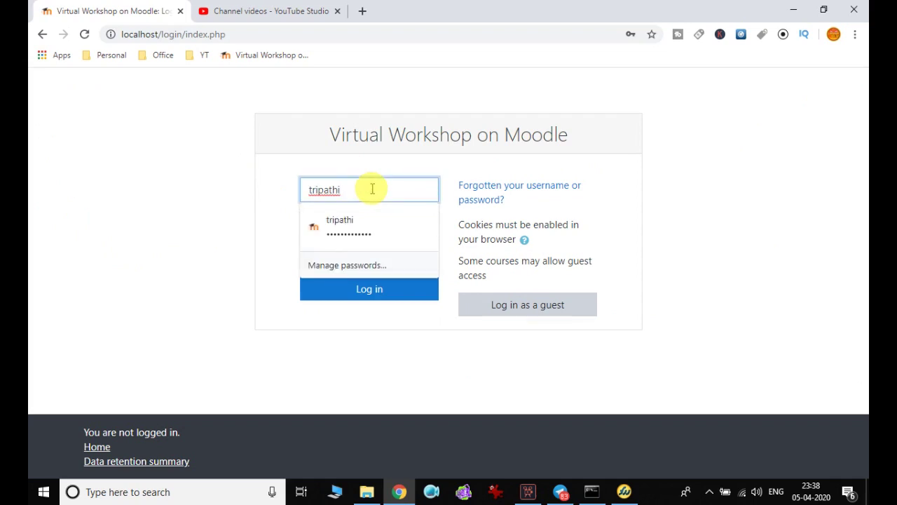
text(dp)
key(Tab)
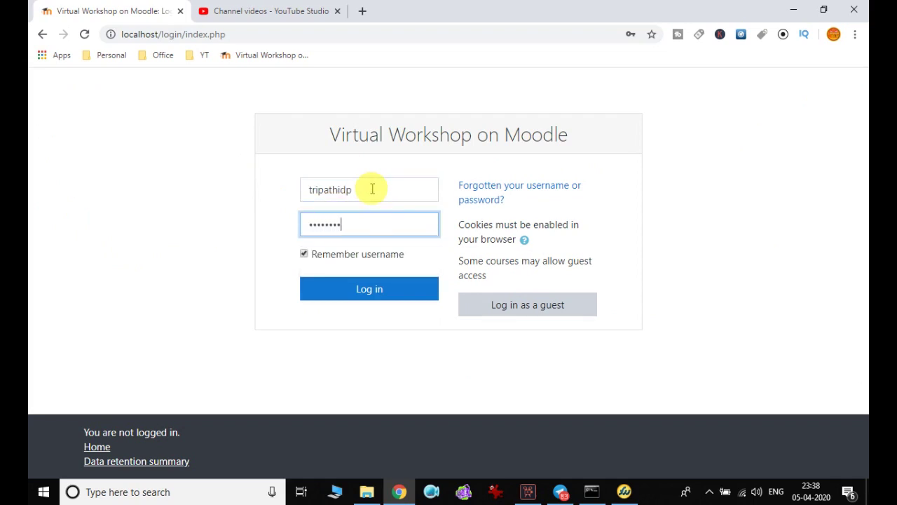
text(•)
key(Return)
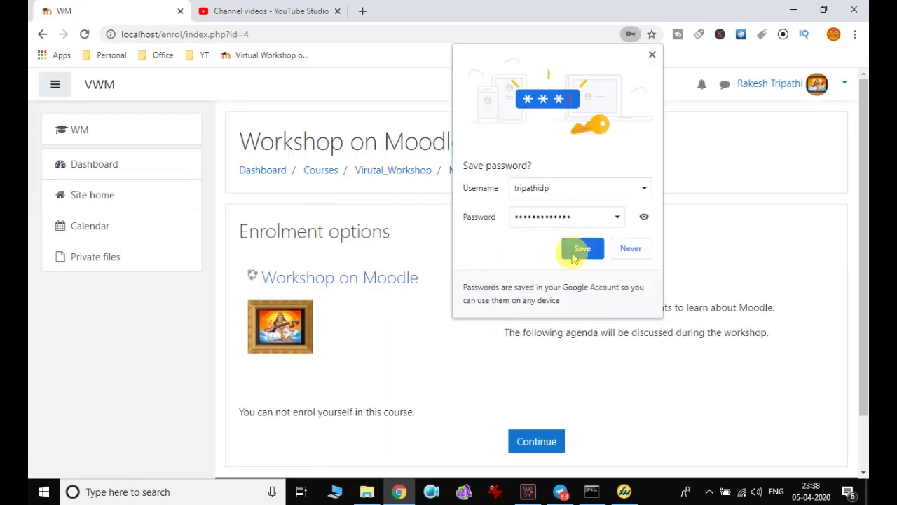
Decline saving the password and highlight the 'You can not enrol yourself in this course.' notice
click(629, 249)
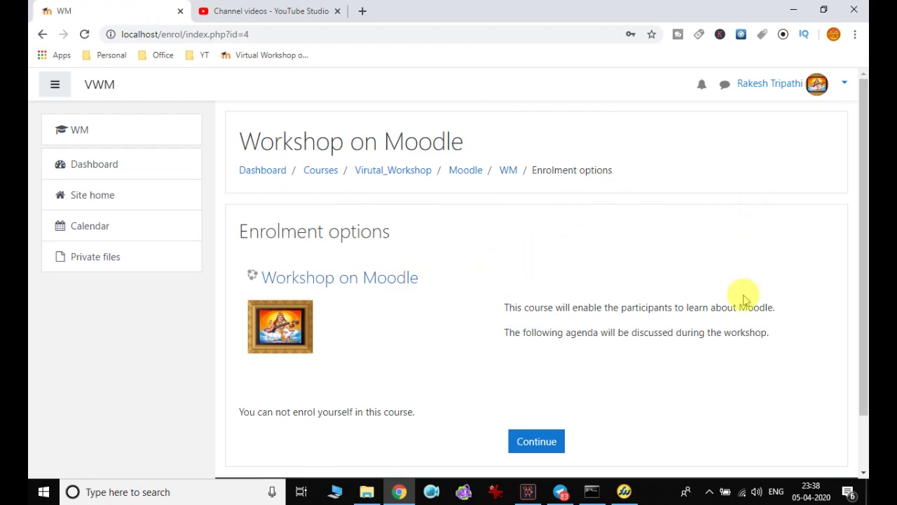
click(845, 85)
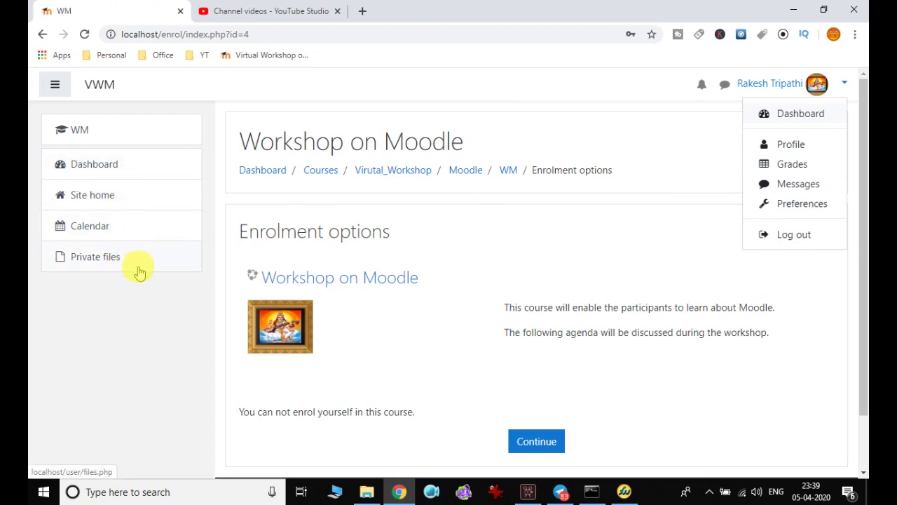
click(127, 343)
scroll(491, 335, down, 2)
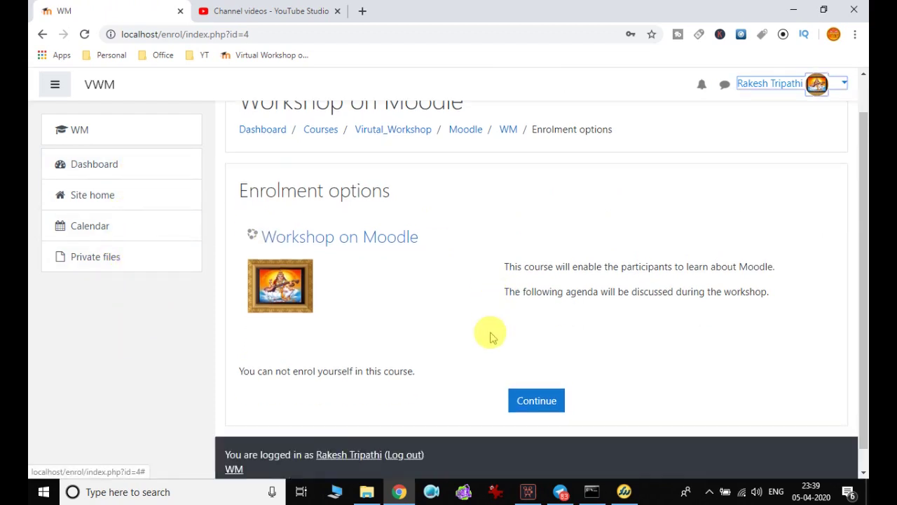
scroll(630, 251, up, 2)
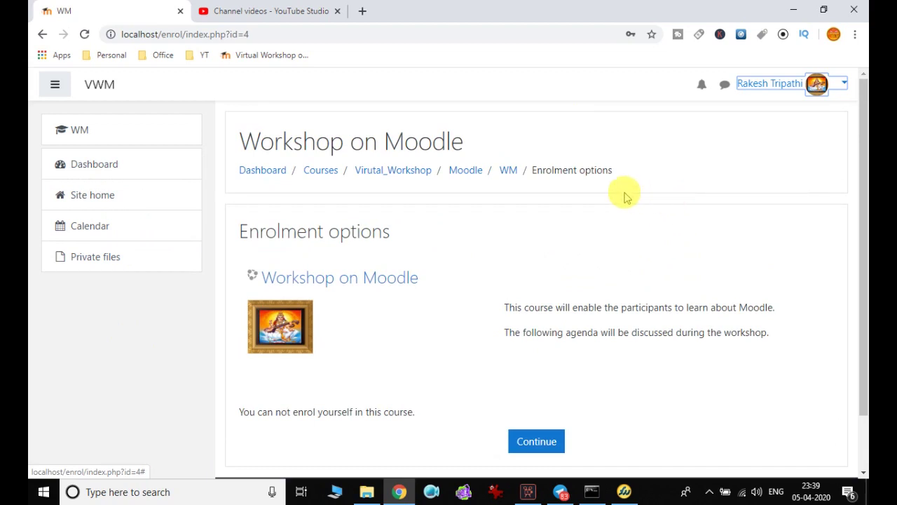
drag(240, 412, 408, 409)
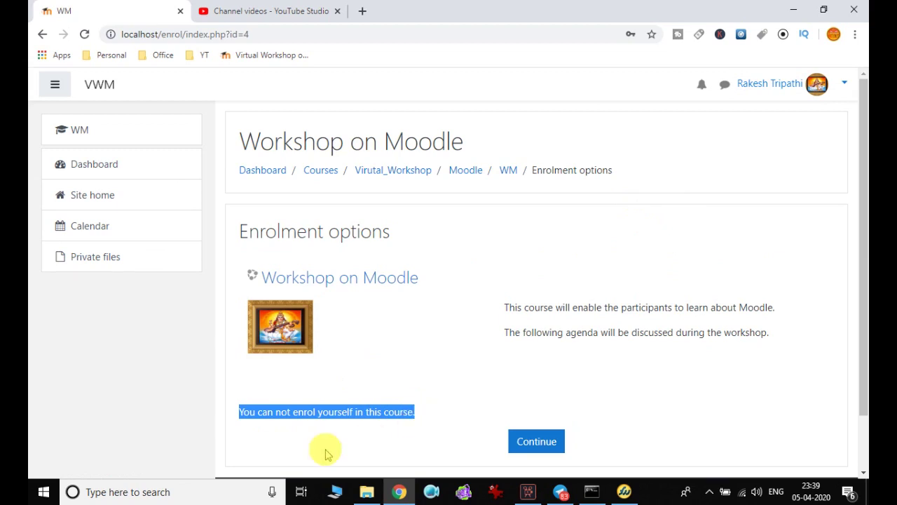
click(291, 441)
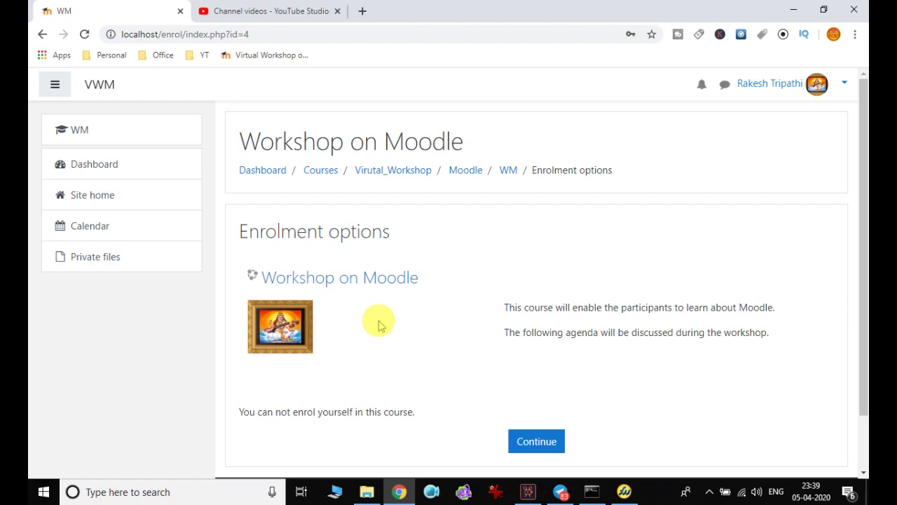
Log the student out and sign back in with the saved administrator login
click(843, 85)
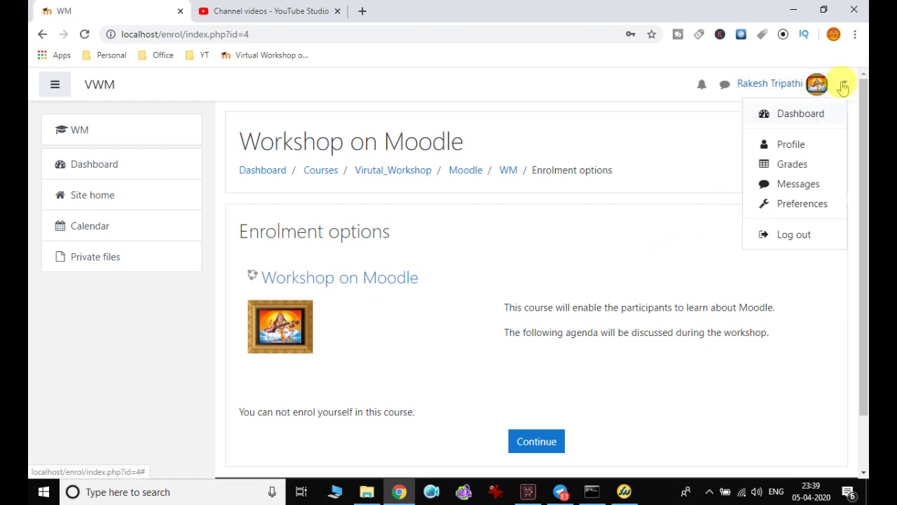
click(793, 235)
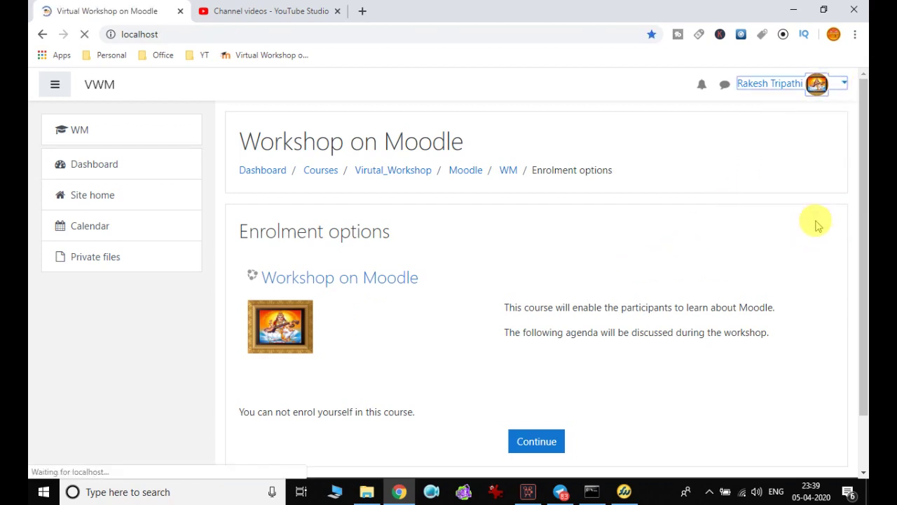
click(844, 88)
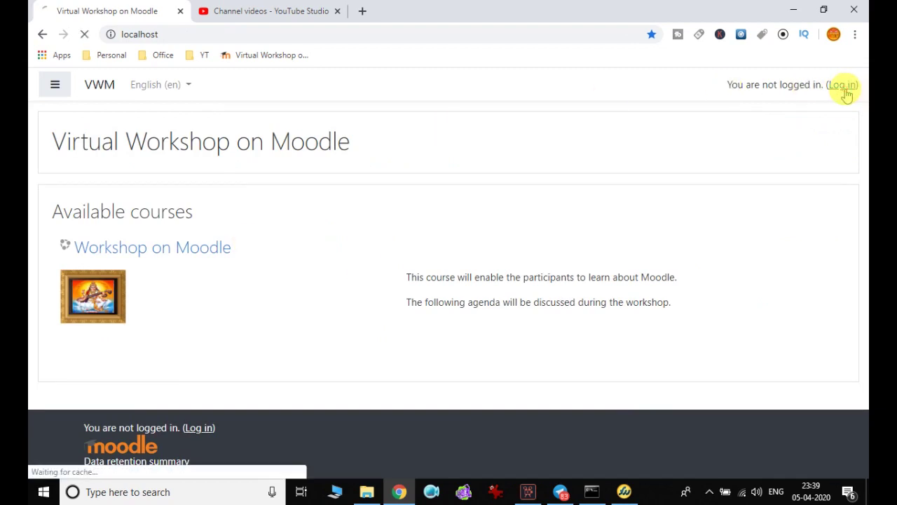
click(387, 194)
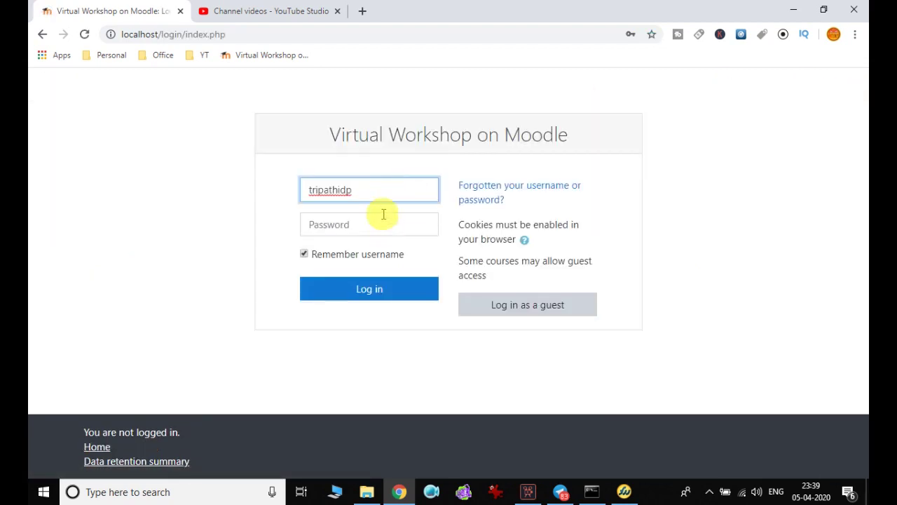
double_click(378, 190)
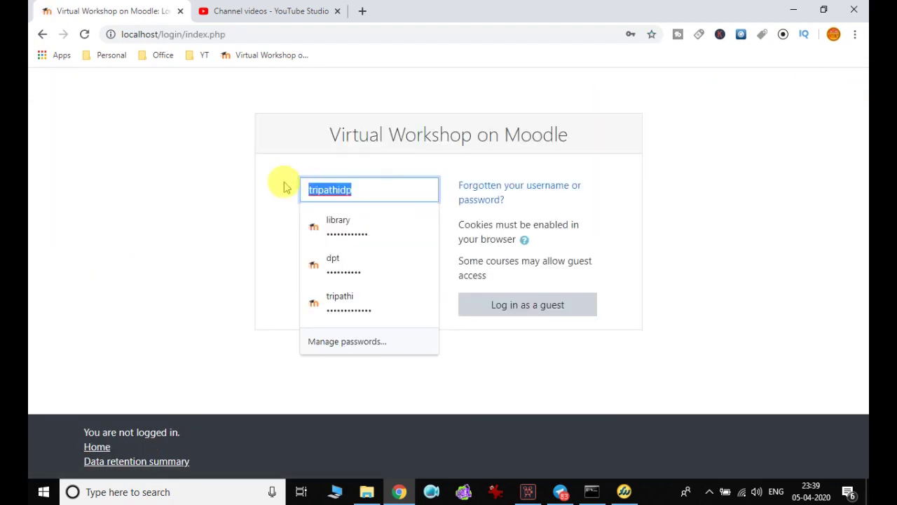
click(365, 228)
click(360, 291)
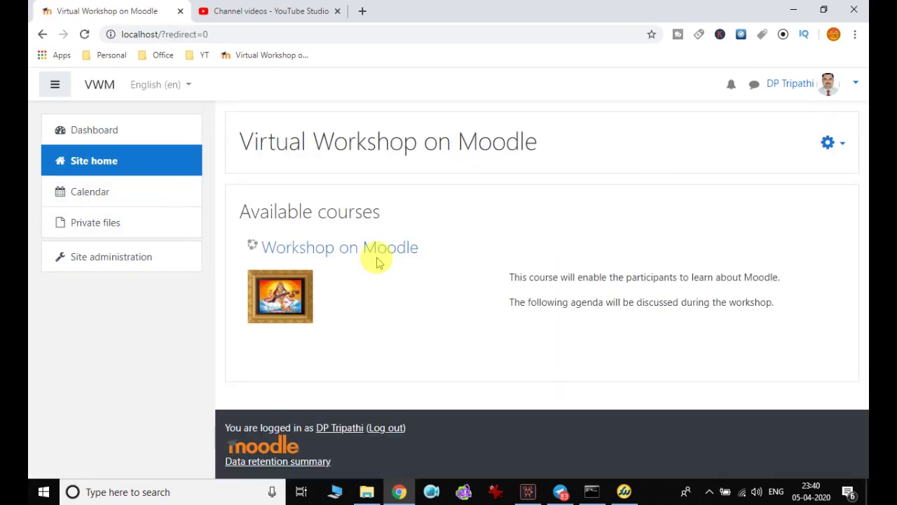
Open Workshop on Moodle, reload past the database error, and view its 2 participants
click(355, 254)
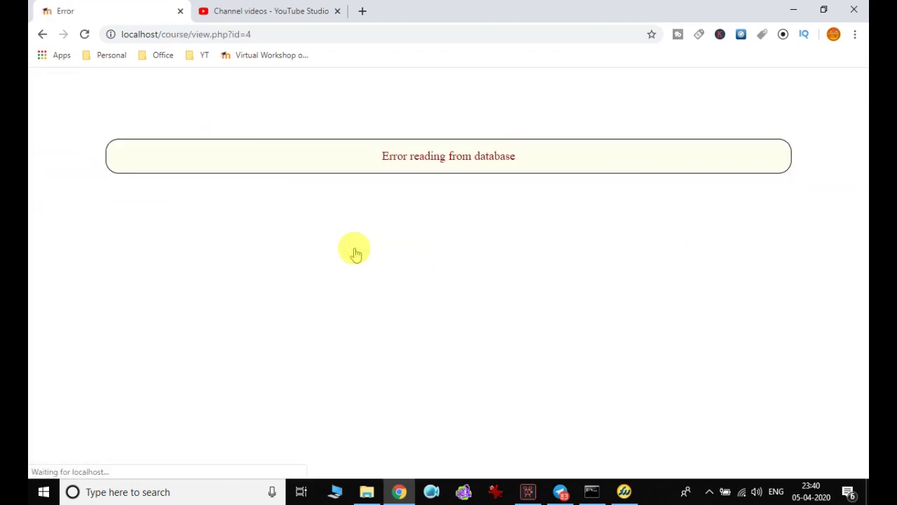
right_click(275, 121)
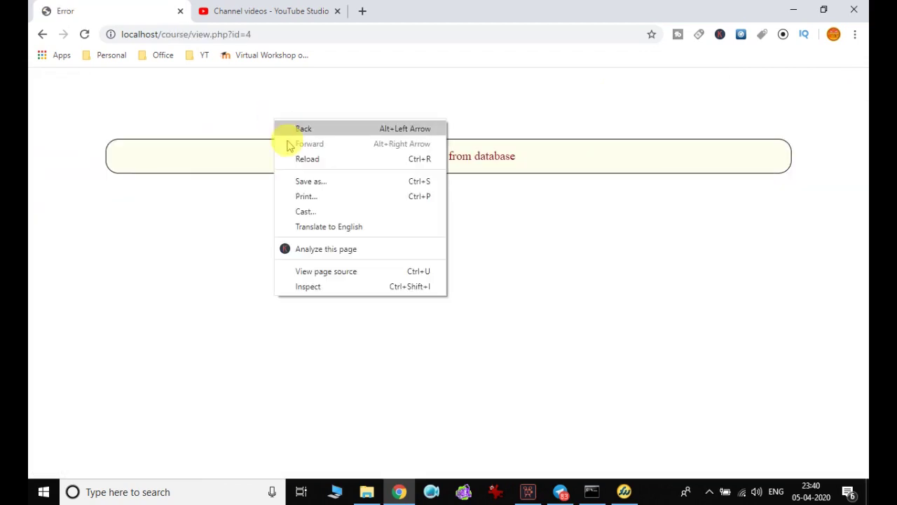
click(340, 159)
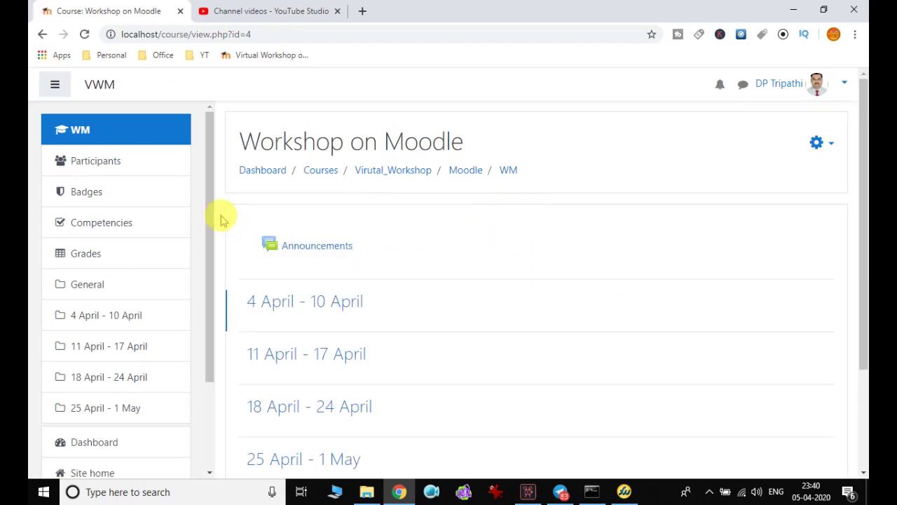
click(117, 174)
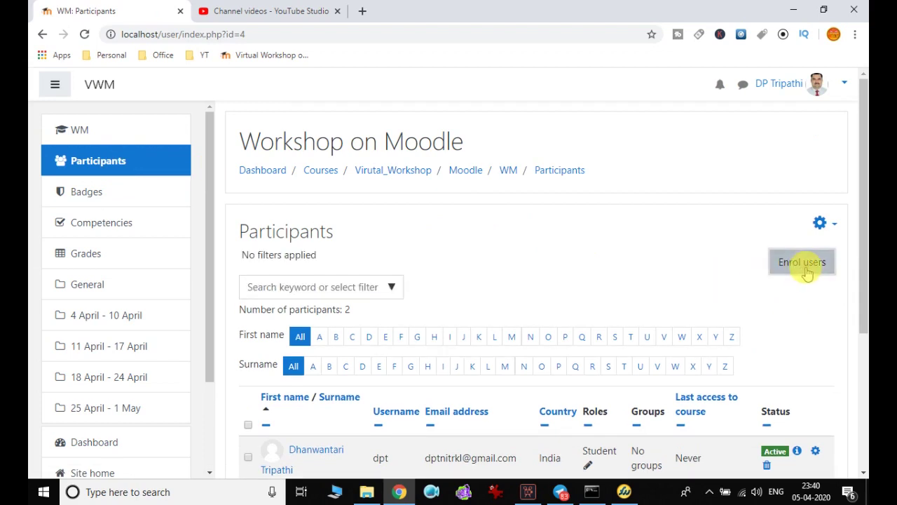
click(808, 274)
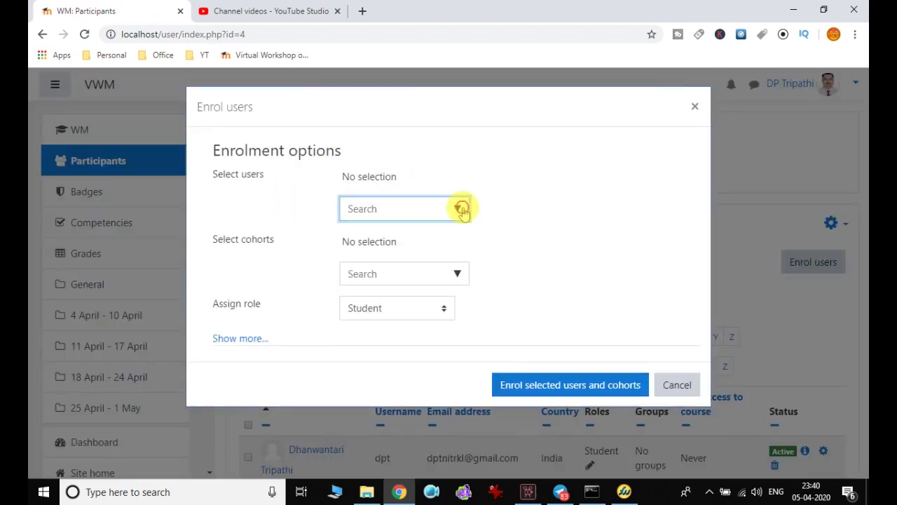
Enrol the chosen student as a Student in Workshop on Moodle
click(462, 211)
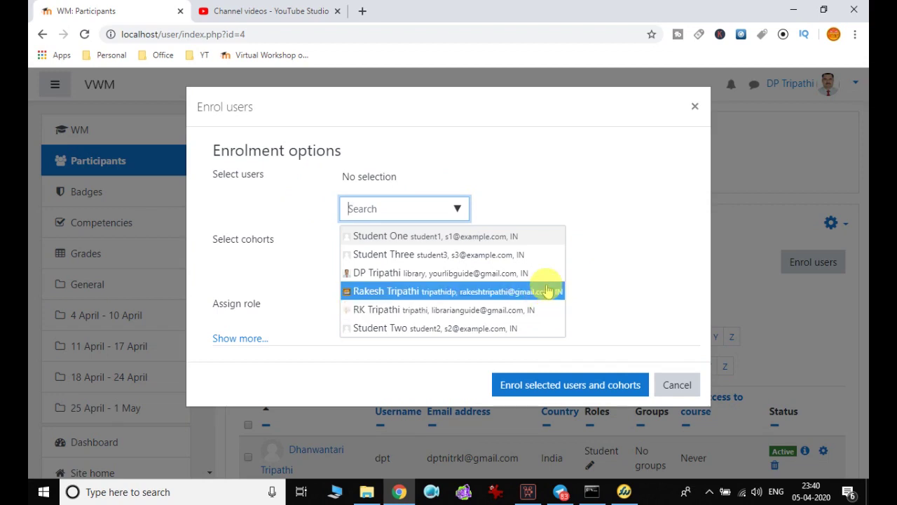
click(452, 297)
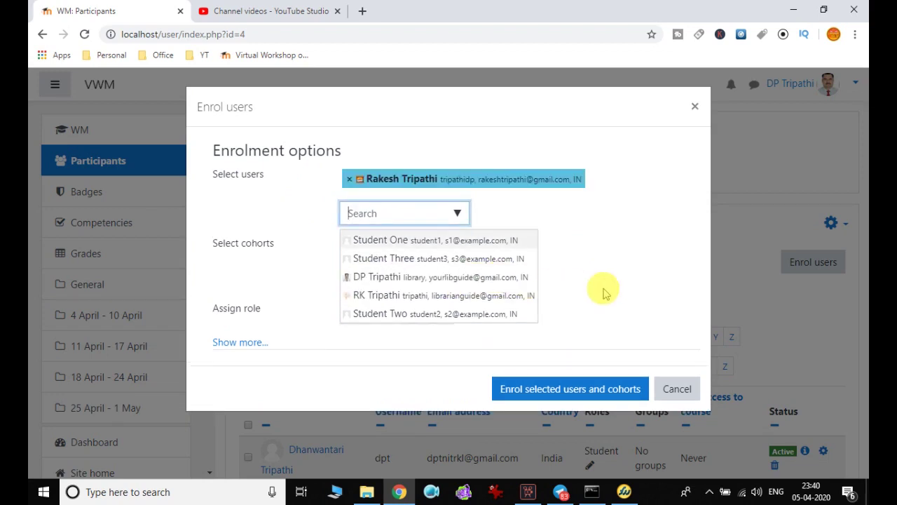
click(598, 393)
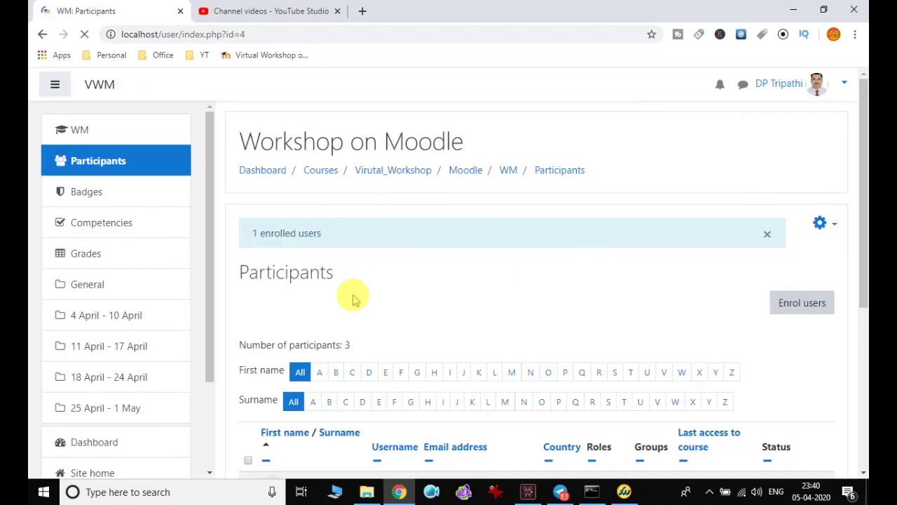
Verify the participants table lists 3 Active Students, including the new enrolment
scroll(393, 295, down, 2)
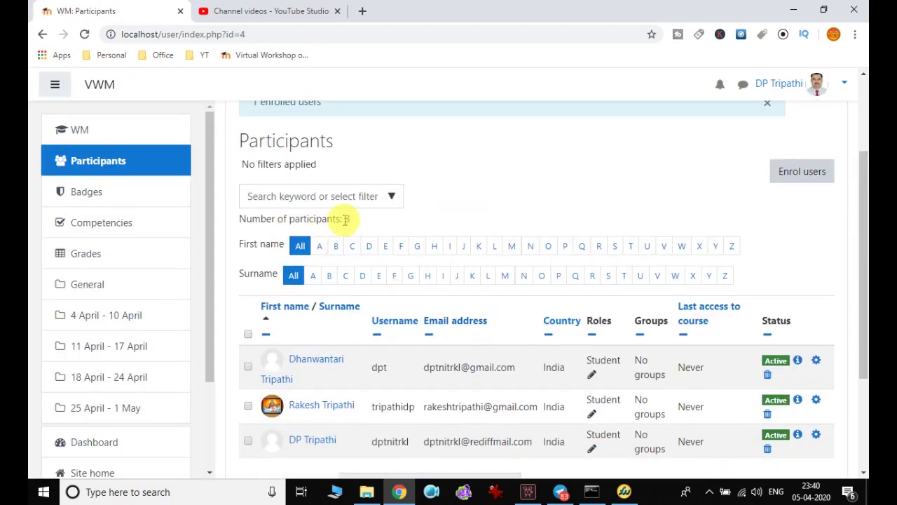
drag(343, 218, 361, 226)
scroll(554, 203, down, 2)
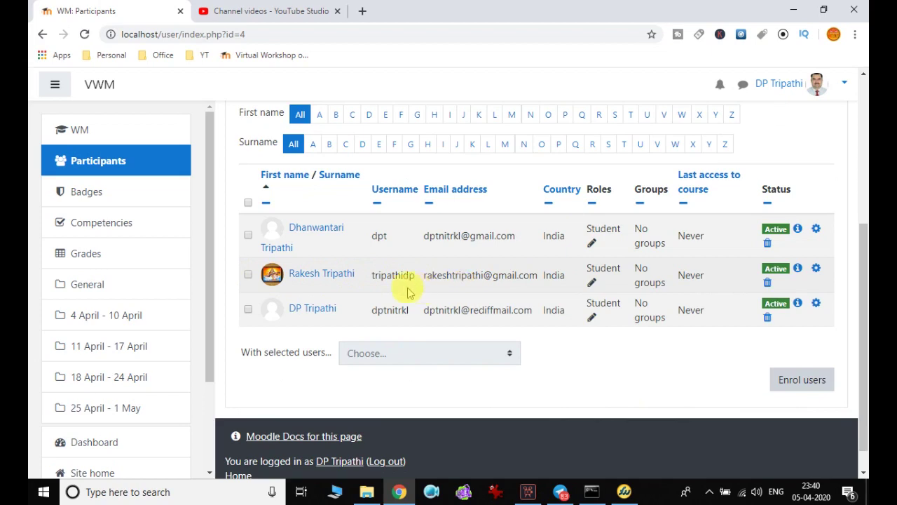
scroll(621, 245, up, 4)
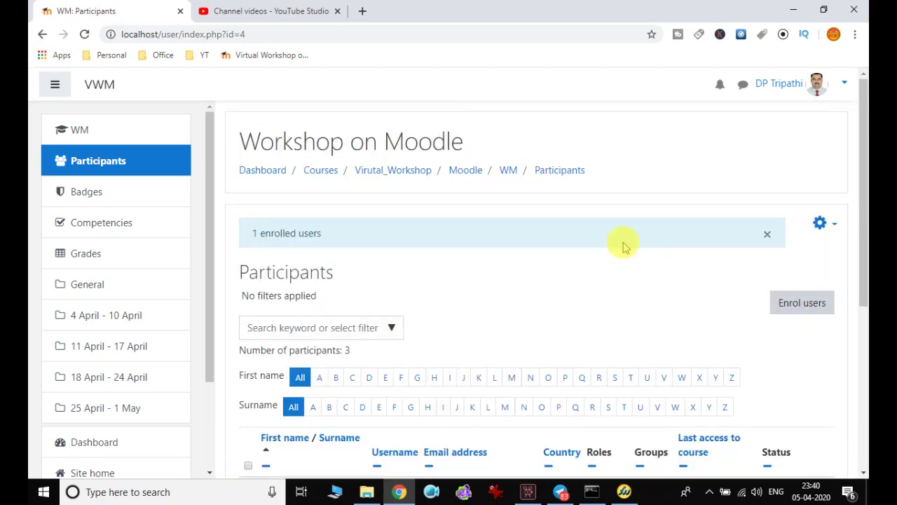
click(848, 84)
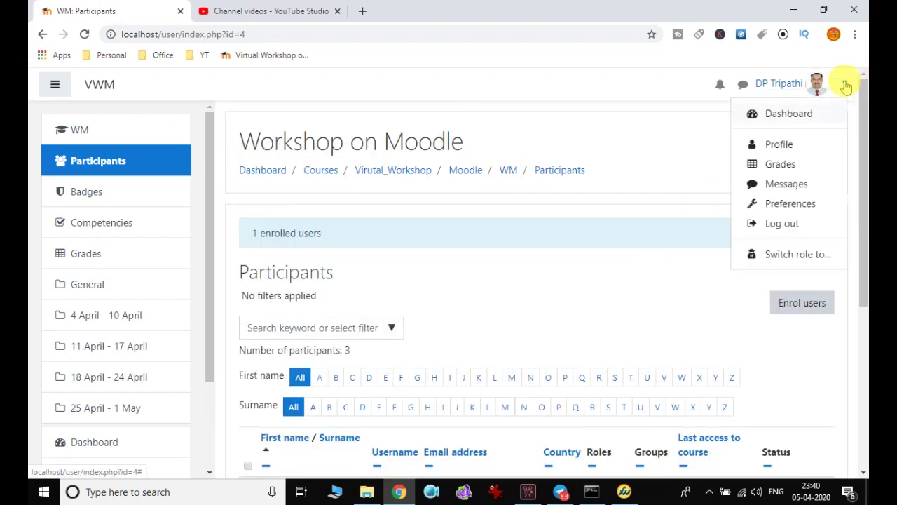
Log out of the administrator account and sign in with the new student's username and password
click(795, 225)
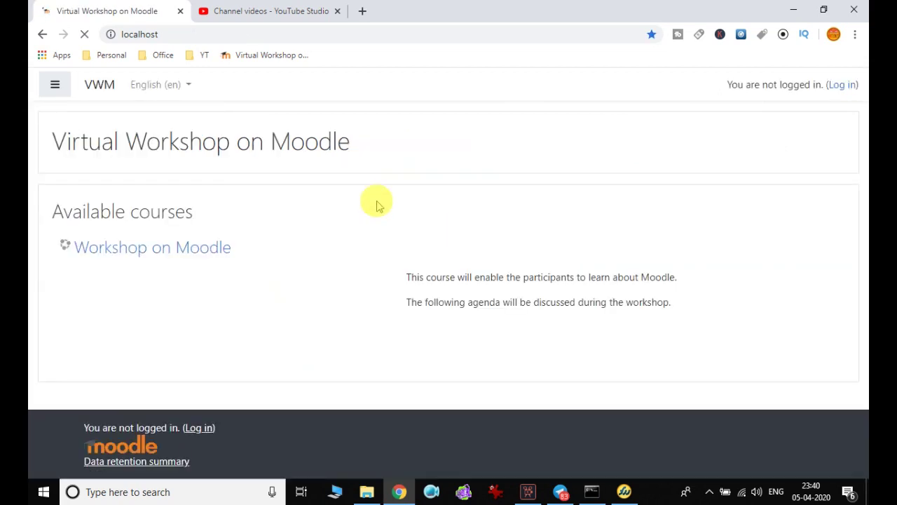
click(841, 86)
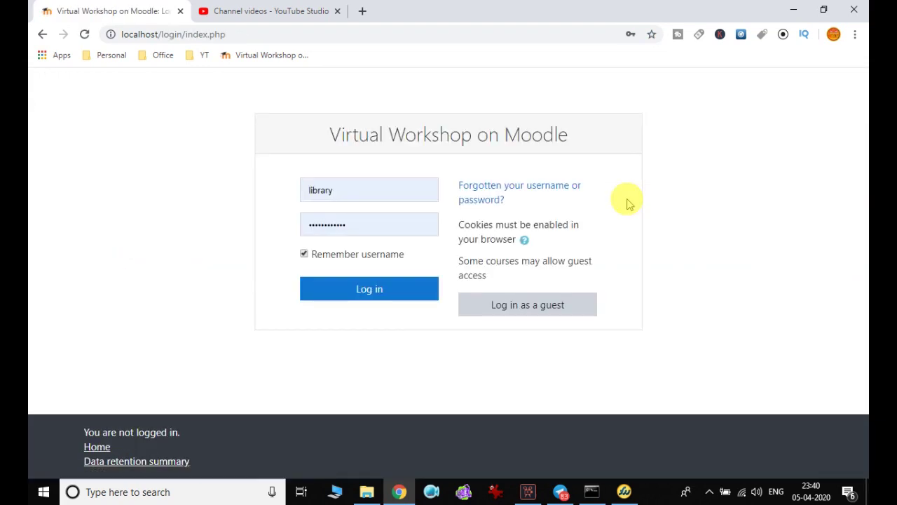
click(359, 182)
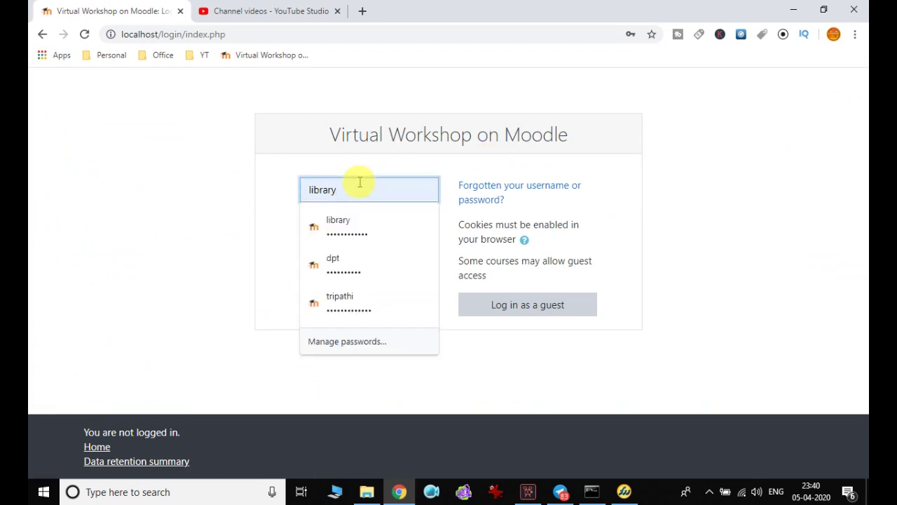
drag(387, 190, 291, 183)
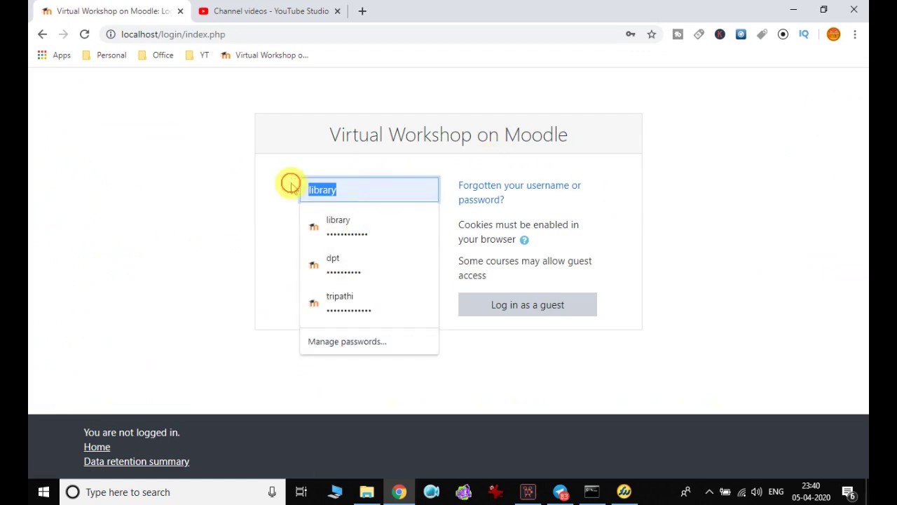
key(Tab)
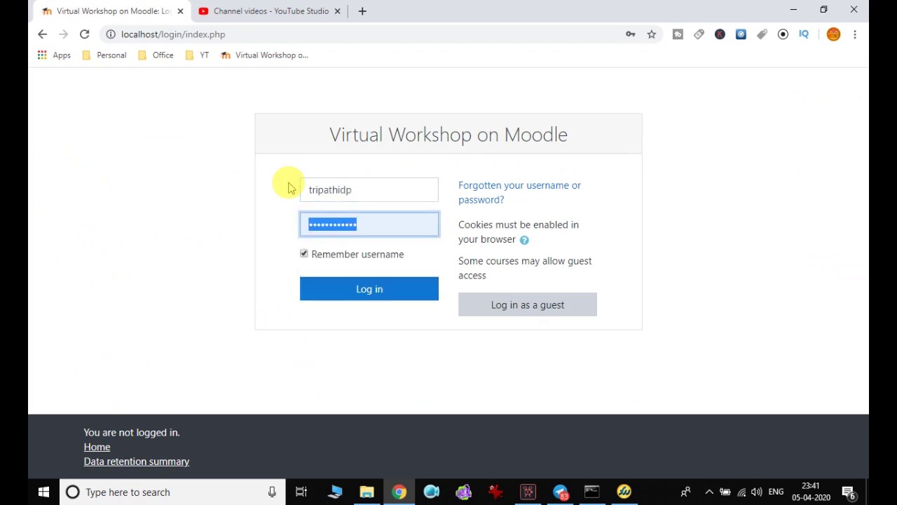
text(***)
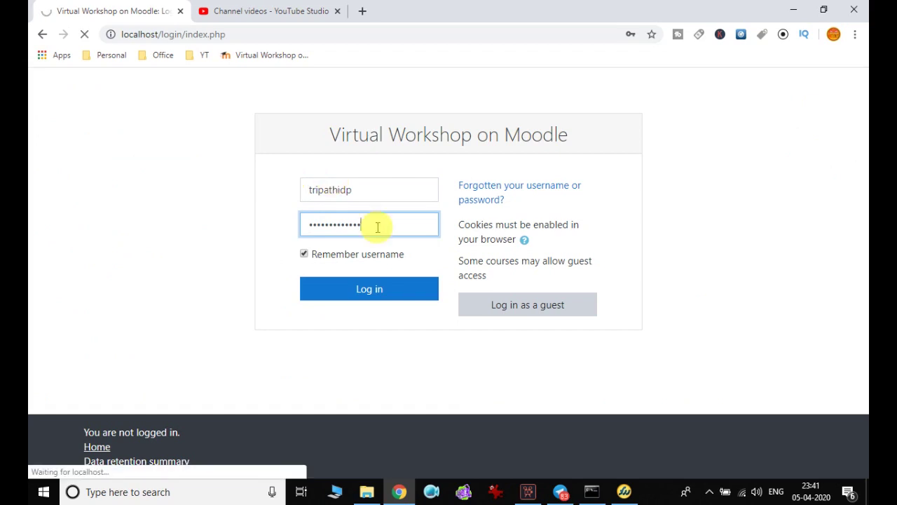
click(384, 293)
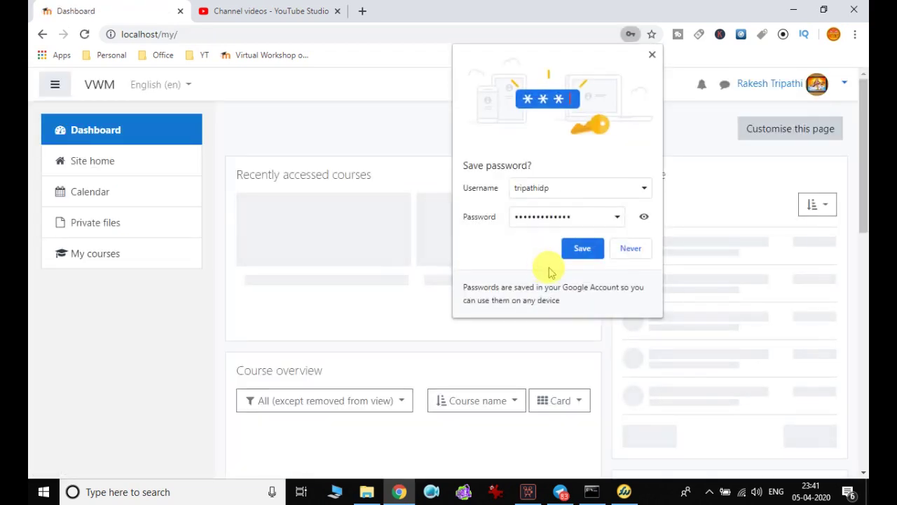
Decline saving the password, skip the dashboard tour, and open Workshop on Moodle from Site home
click(630, 249)
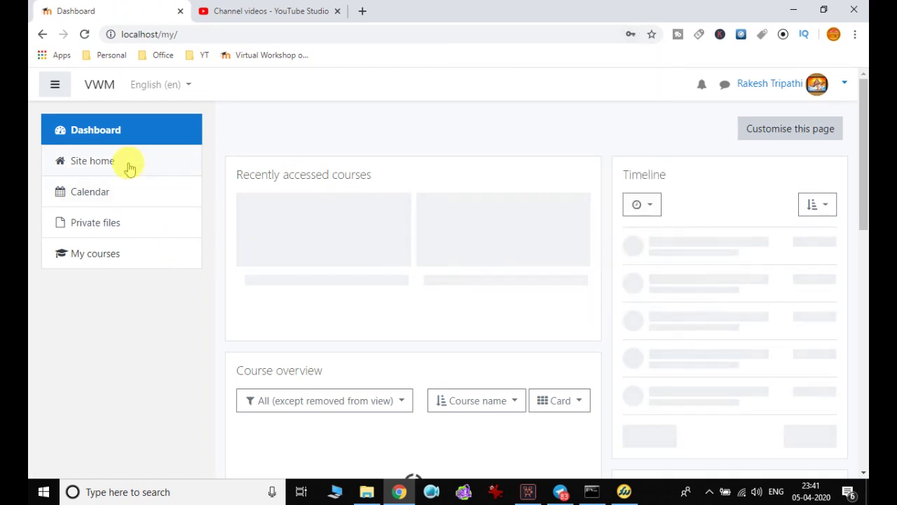
key(Escape)
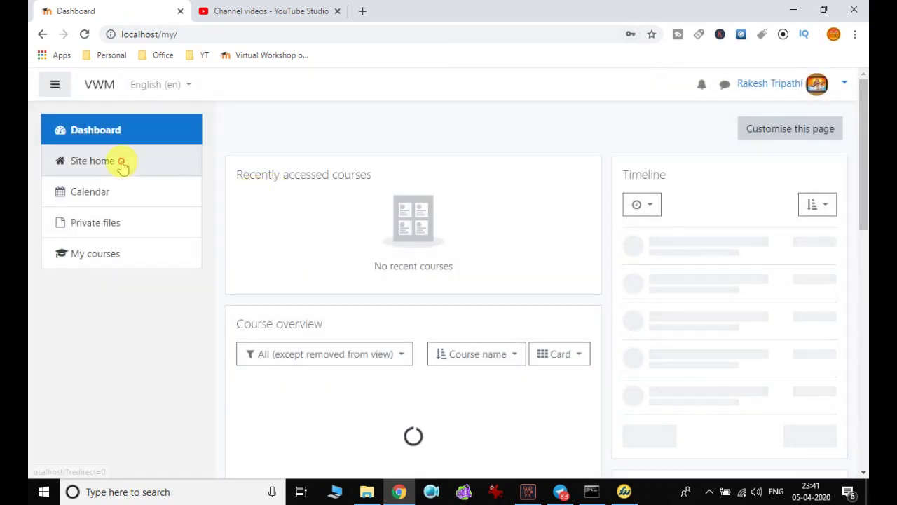
click(121, 165)
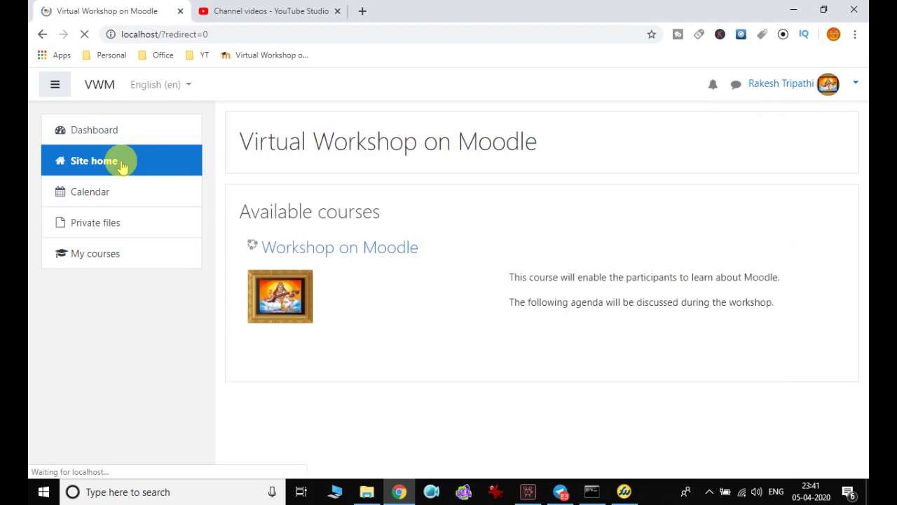
click(357, 254)
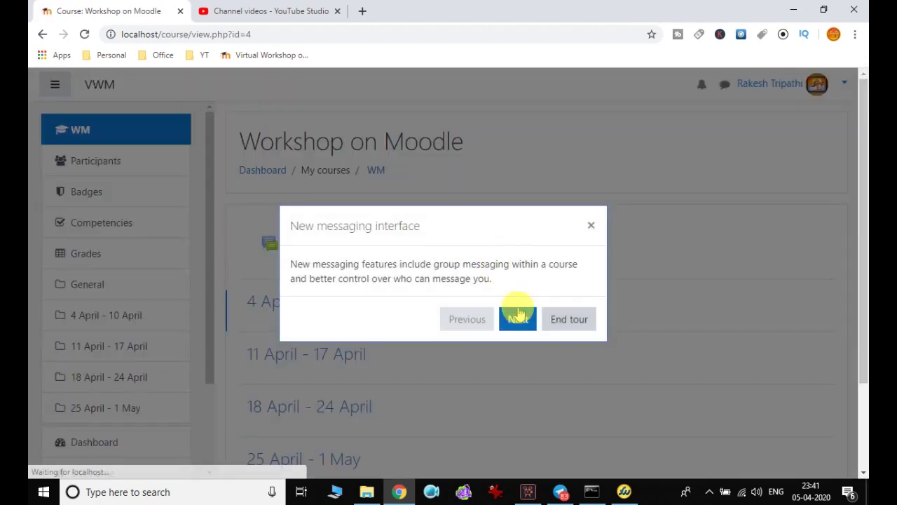
click(569, 317)
scroll(490, 273, down, 2)
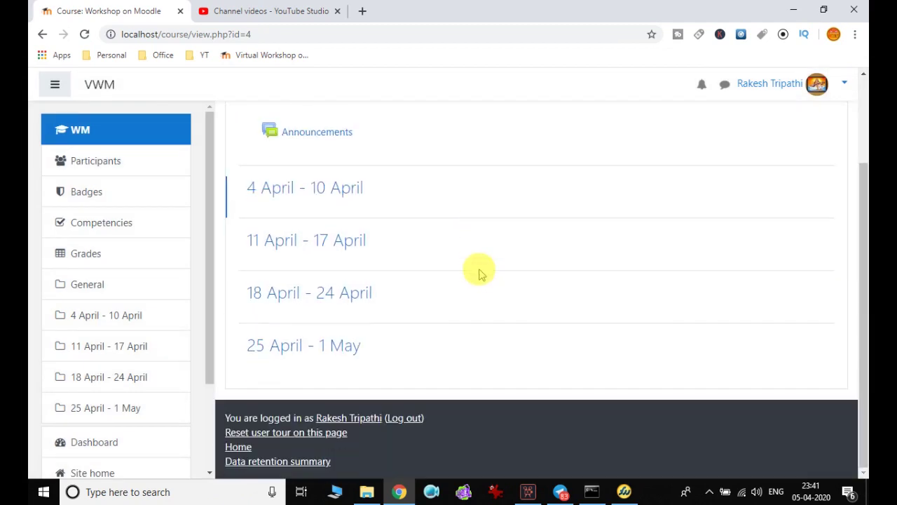
scroll(479, 274, up, 2)
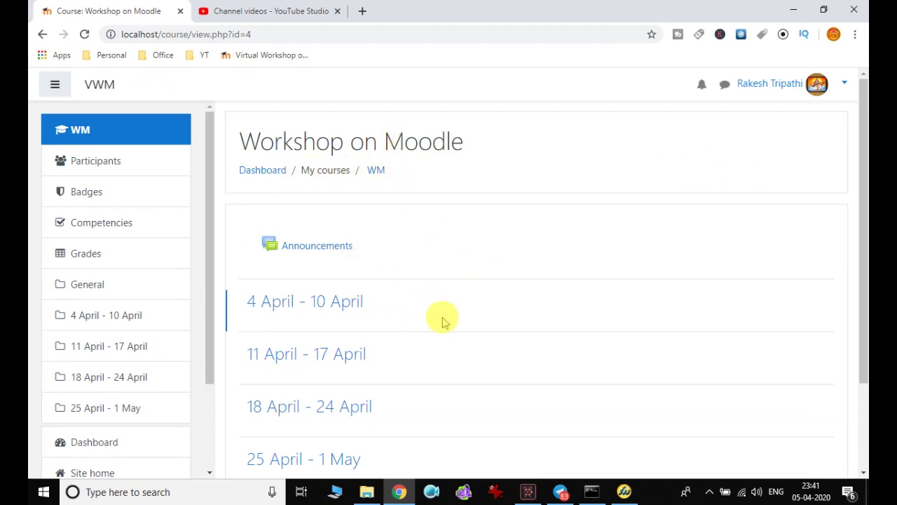
scroll(442, 319, down, 3)
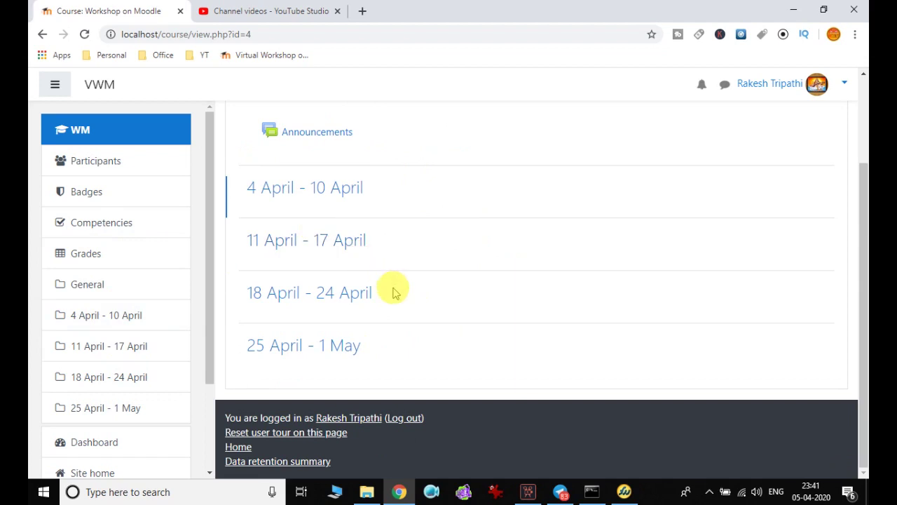
scroll(395, 292, up, 2)
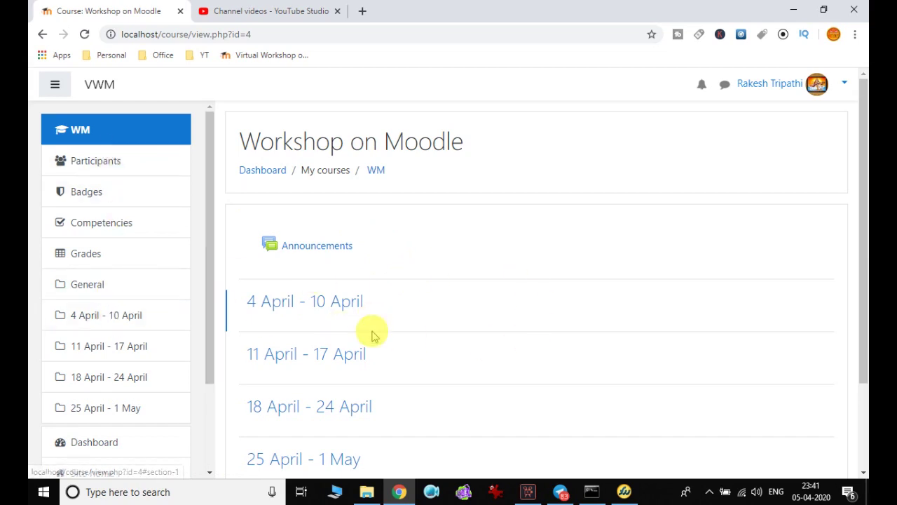
Log the student out and sign back in using the browser's saved administrator login
click(845, 85)
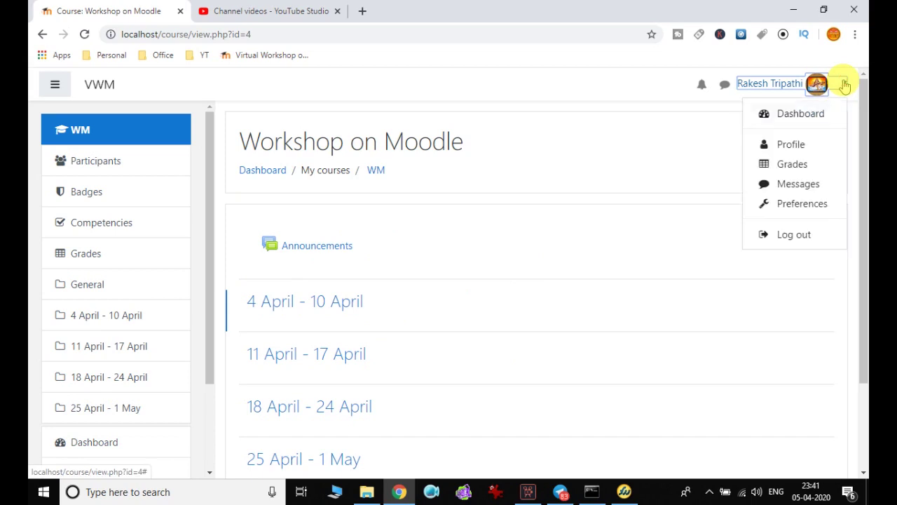
click(802, 237)
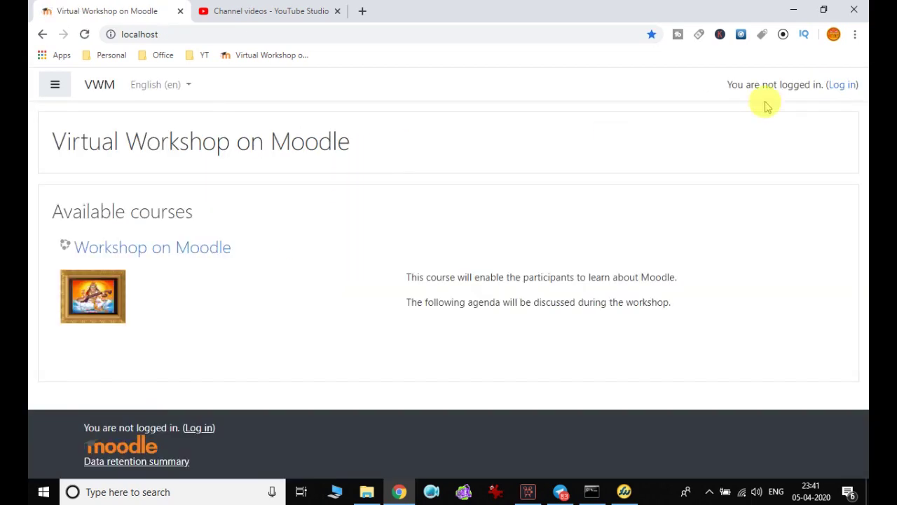
click(851, 86)
click(387, 190)
click(387, 190)
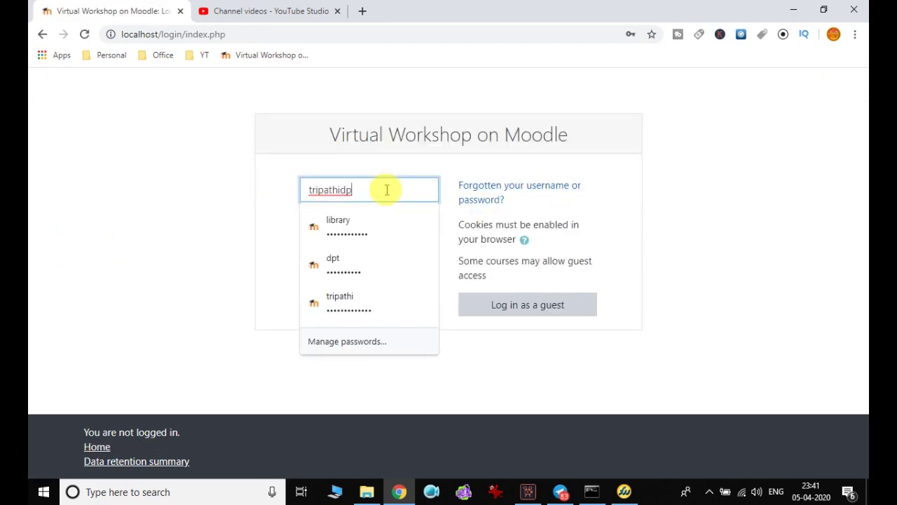
click(372, 233)
click(381, 300)
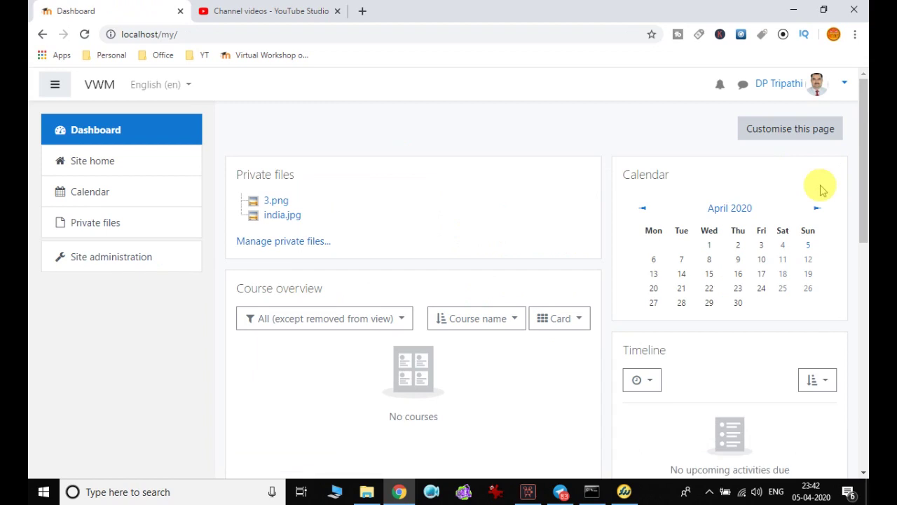
Open Workshop on Moodle from Site home and look over its Announcements and April weeks
click(108, 170)
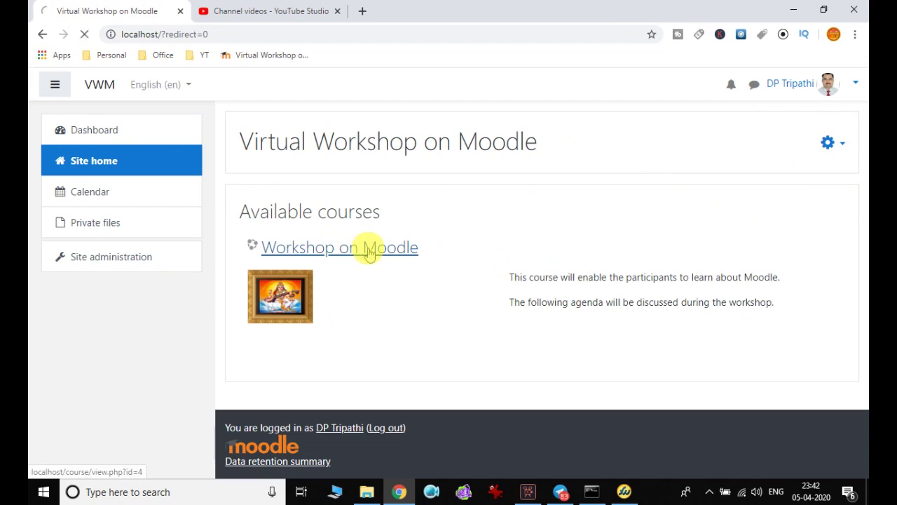
click(370, 250)
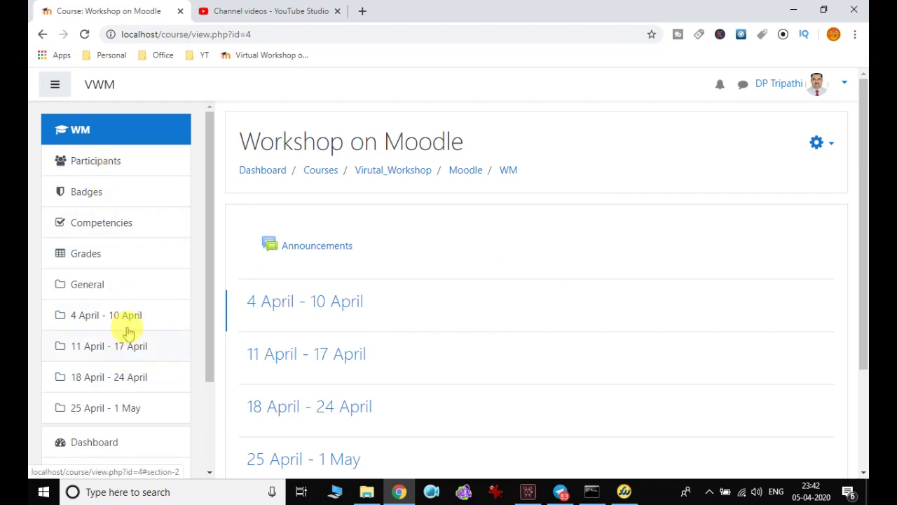
scroll(133, 331, down, 2)
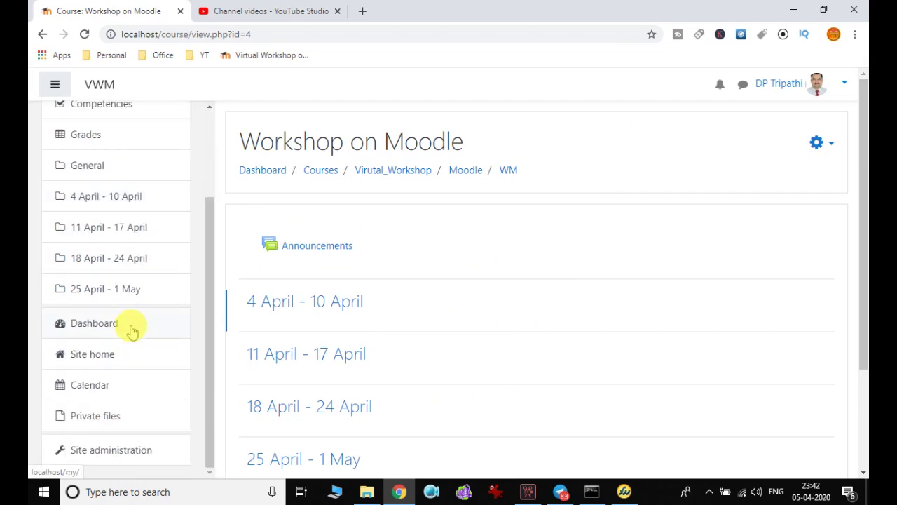
scroll(133, 331, up, 2)
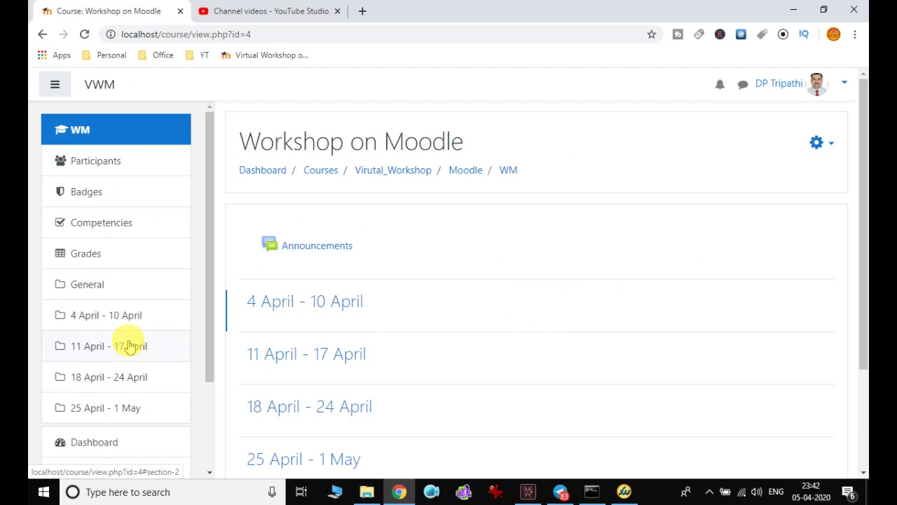
click(119, 169)
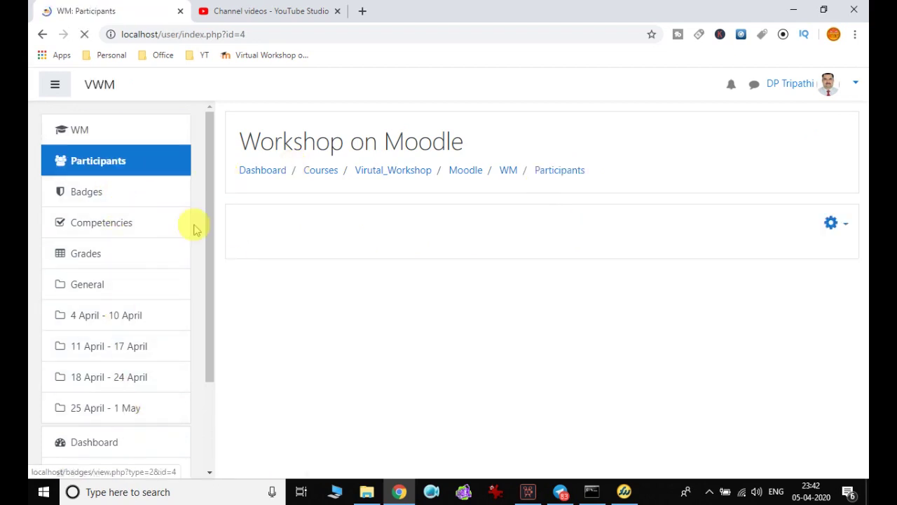
scroll(620, 308, down, 4)
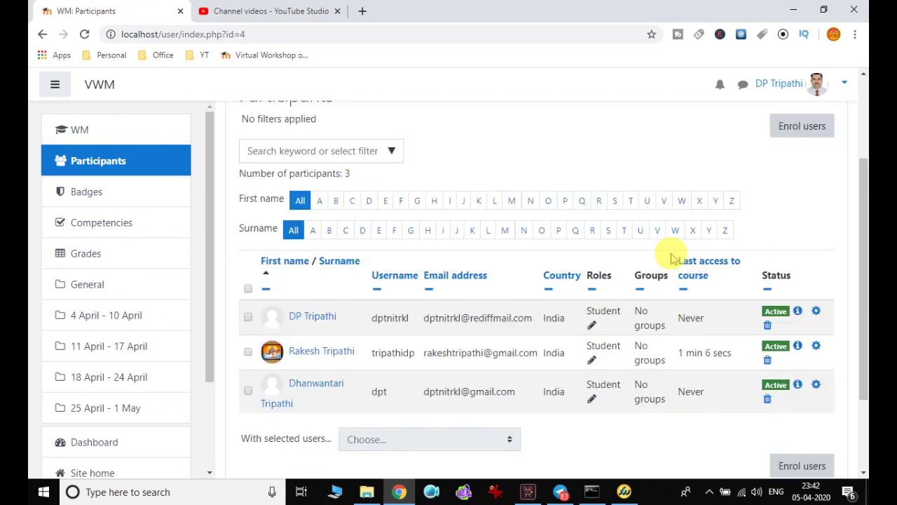
scroll(671, 258, up, 4)
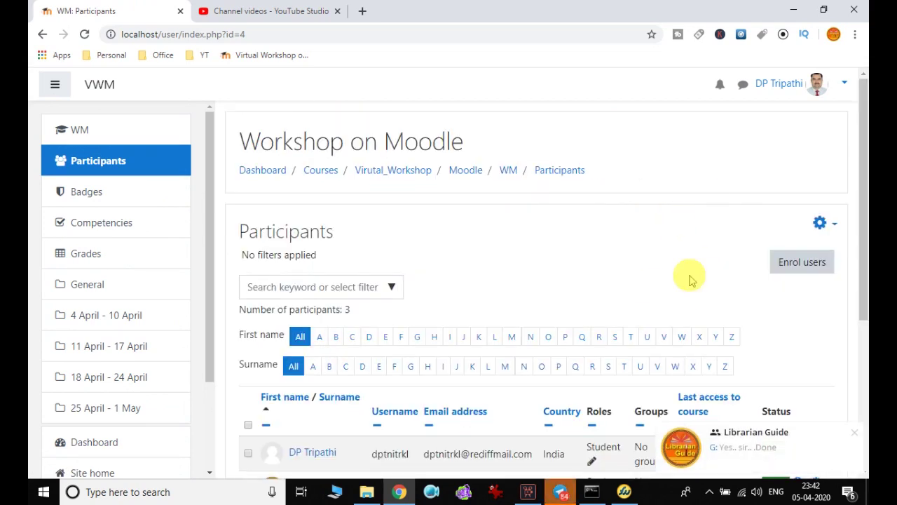
click(855, 436)
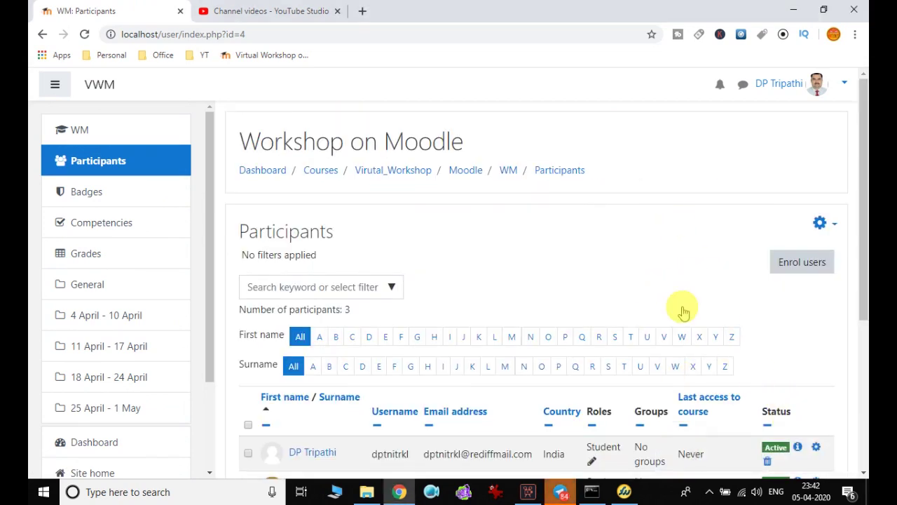
click(91, 196)
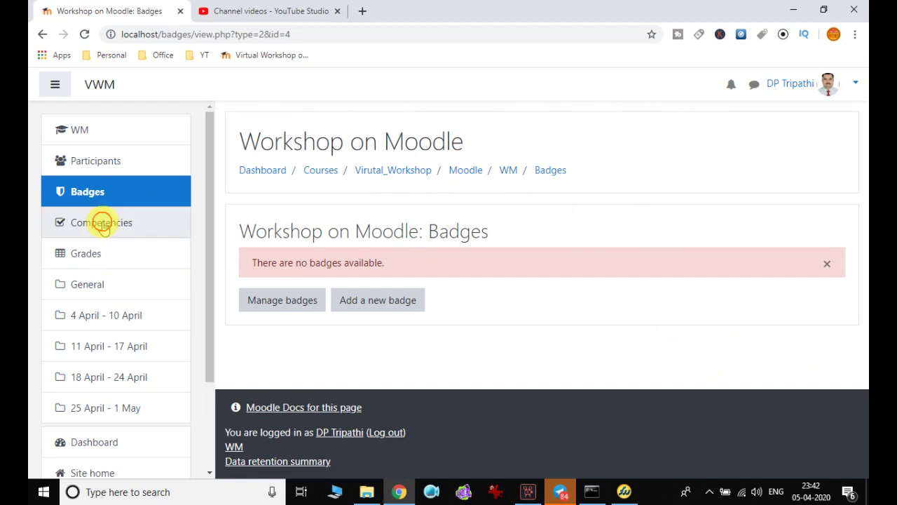
click(103, 226)
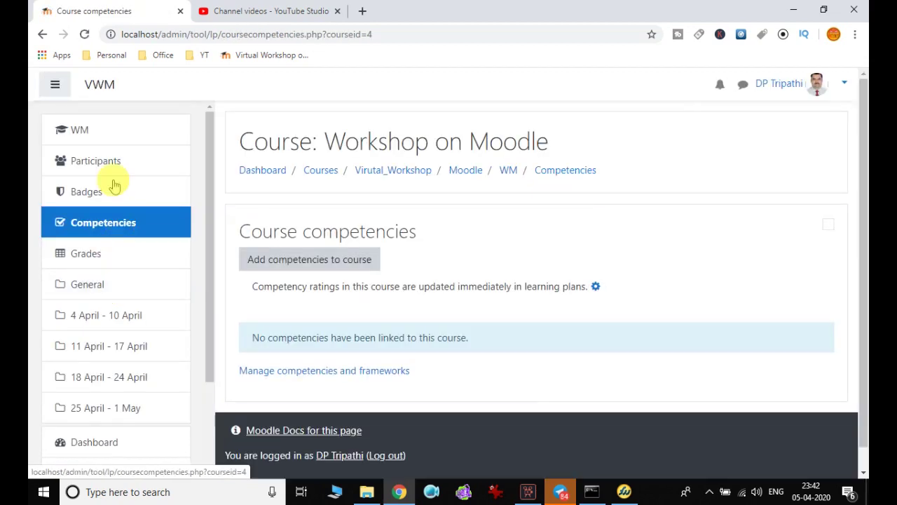
click(121, 131)
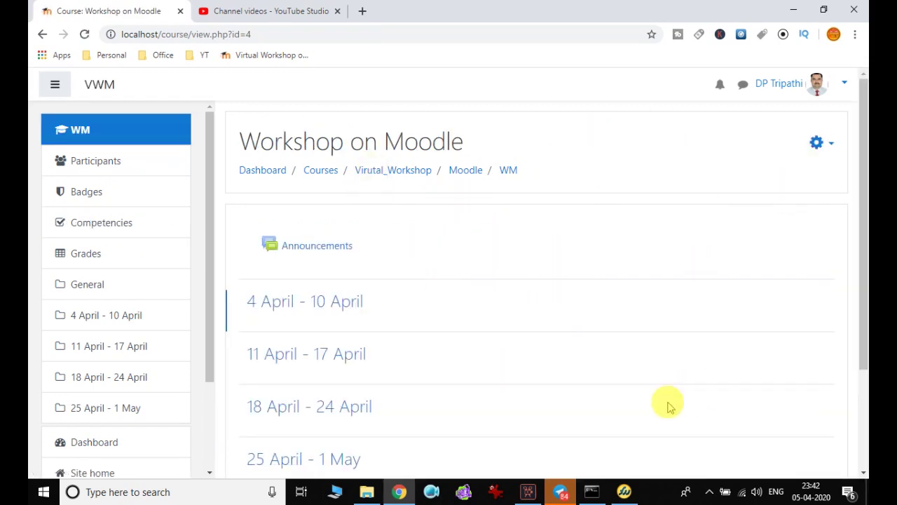
Close the chat notification and open the course's gear administration menu
scroll(551, 342, down, 2)
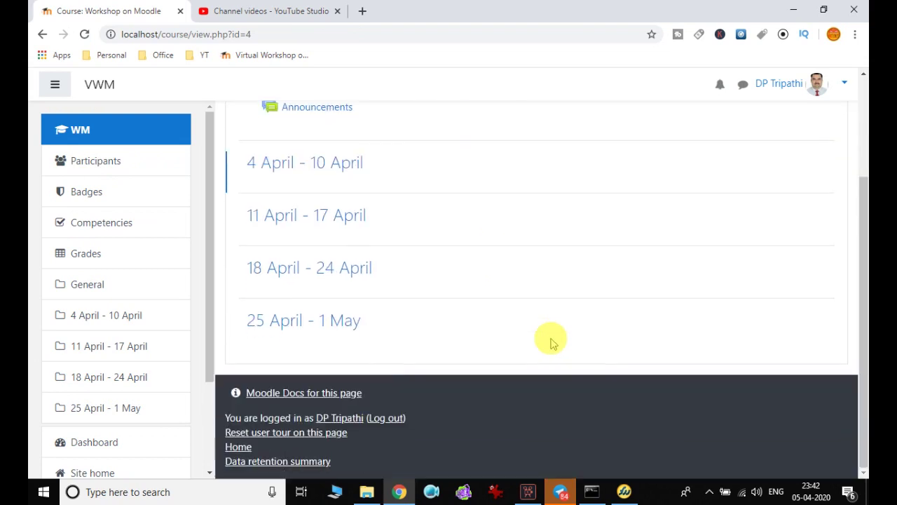
scroll(551, 342, up, 2)
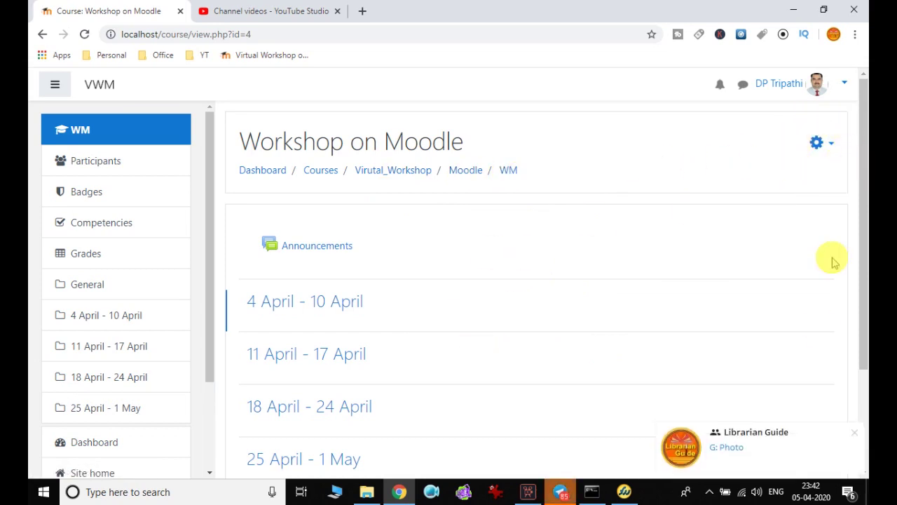
click(853, 432)
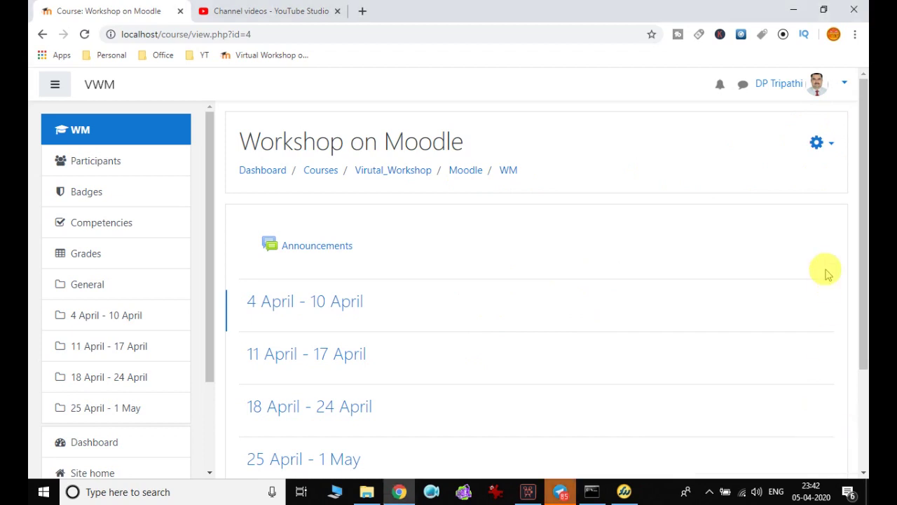
click(833, 146)
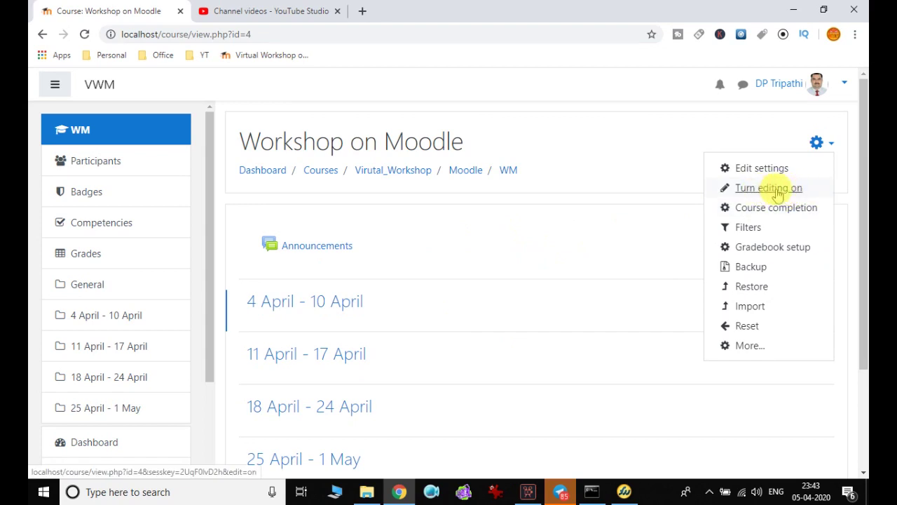
Turn editing on for Workshop on Moodle and open the top section's Edit dropdown
click(769, 188)
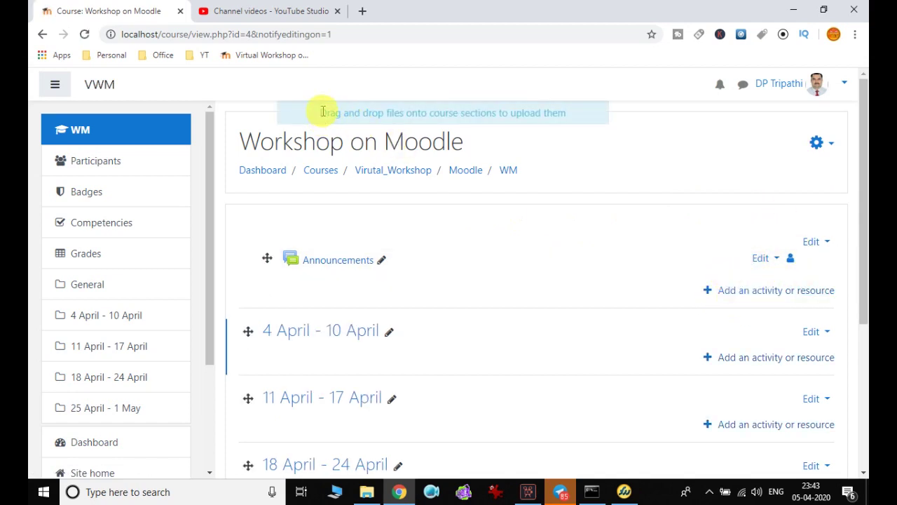
drag(322, 112, 523, 115)
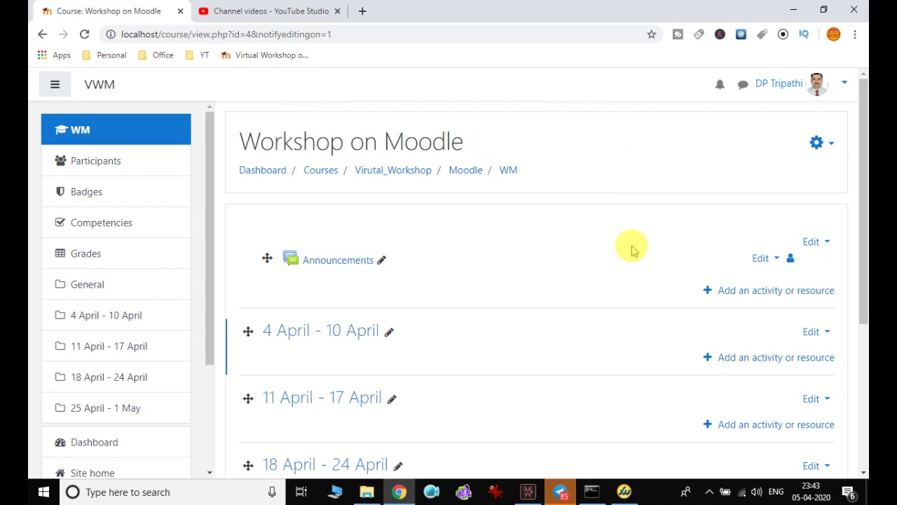
scroll(632, 250, down, 1)
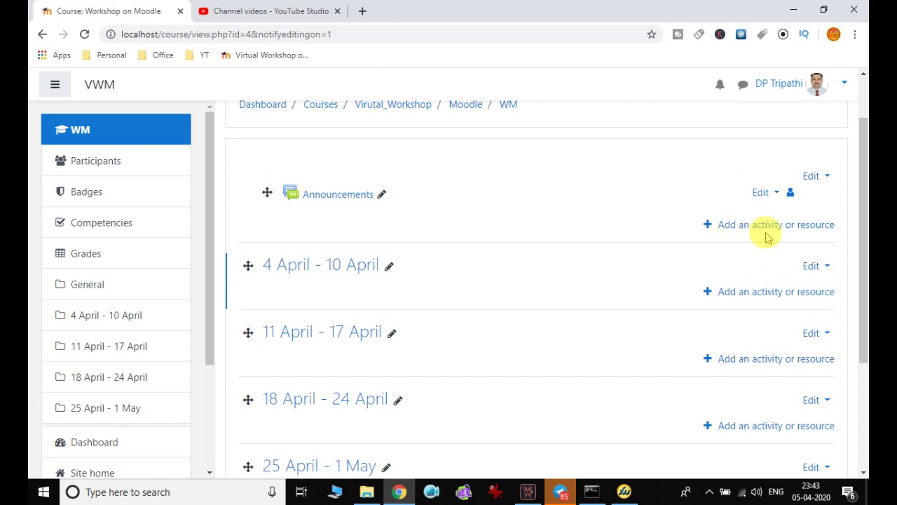
scroll(201, 296, down, 5)
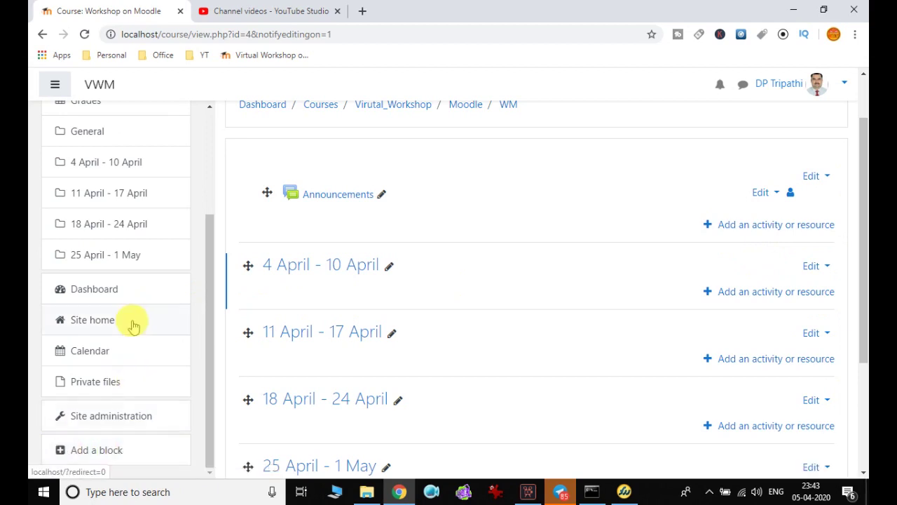
scroll(133, 324, up, 5)
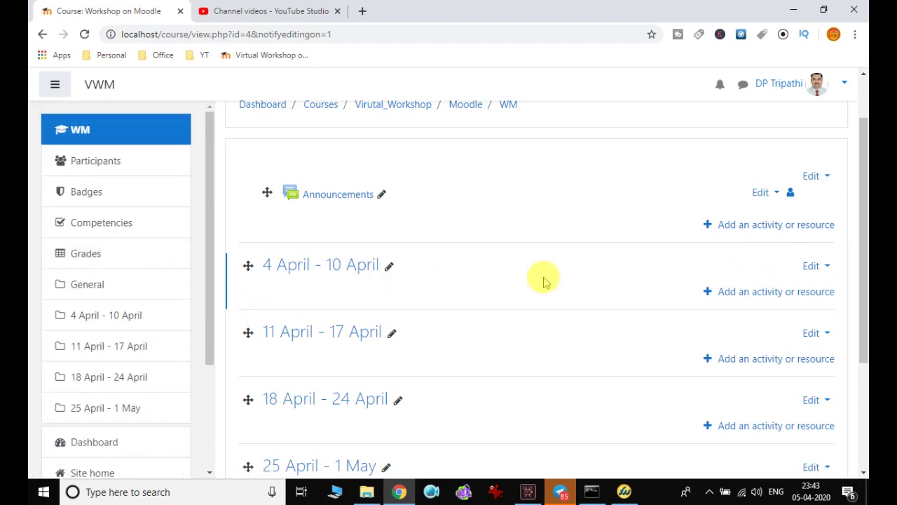
click(813, 176)
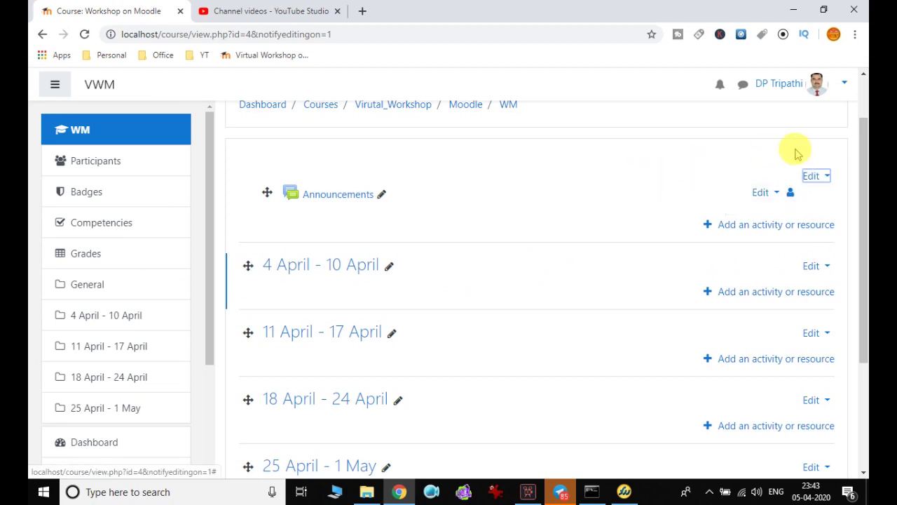
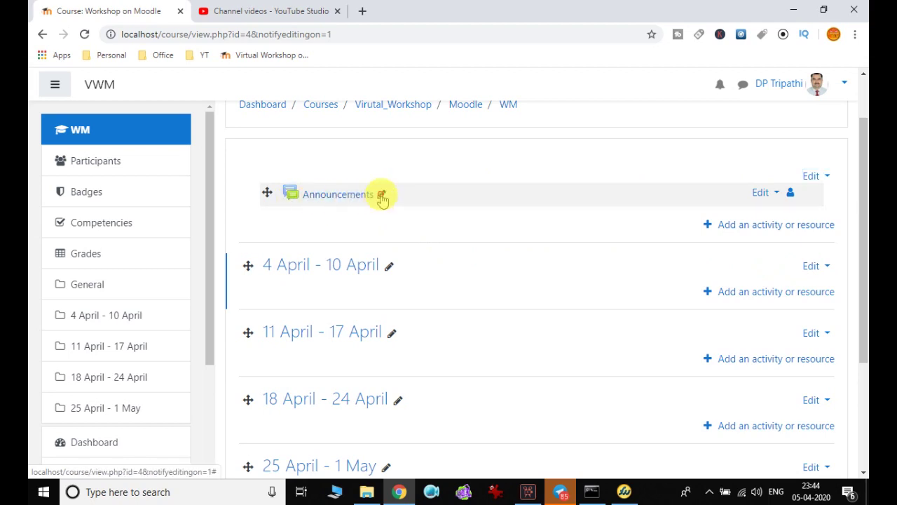
Rename the Announcements forum to 'Course Announcements' using its inline name editor
click(383, 196)
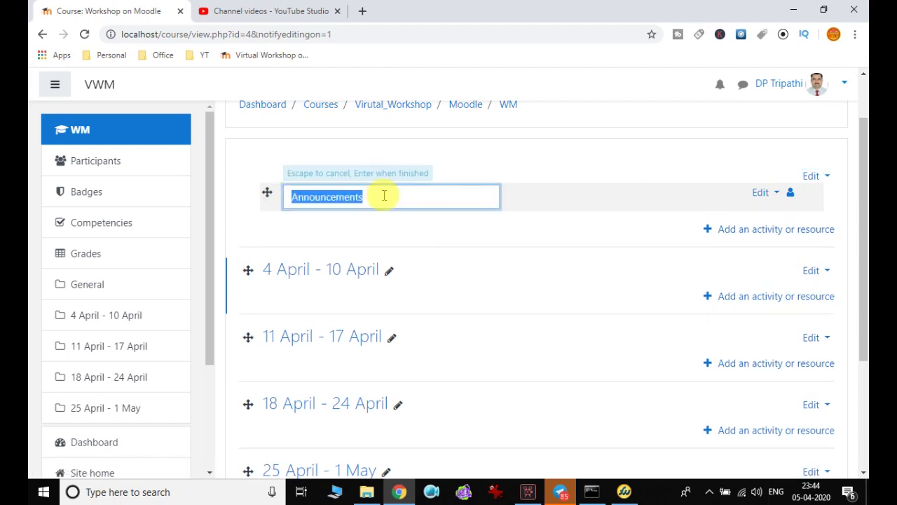
text(D)
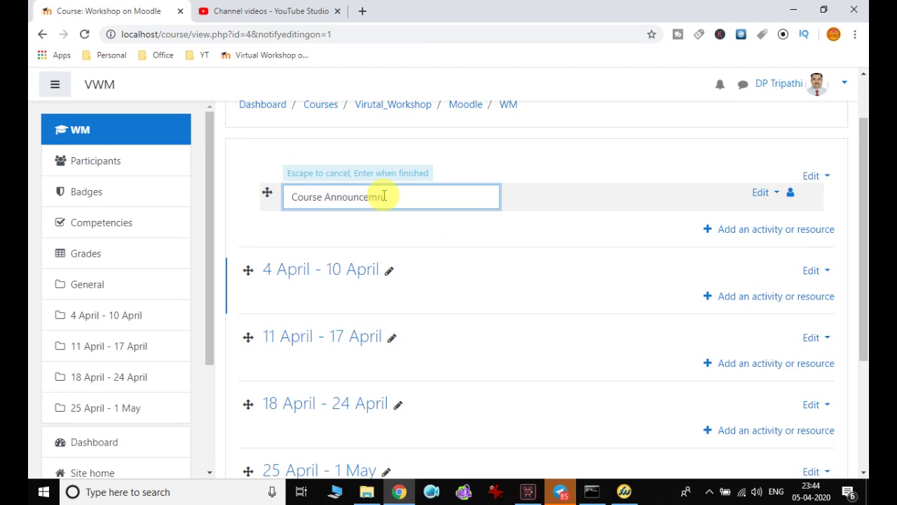
click(539, 197)
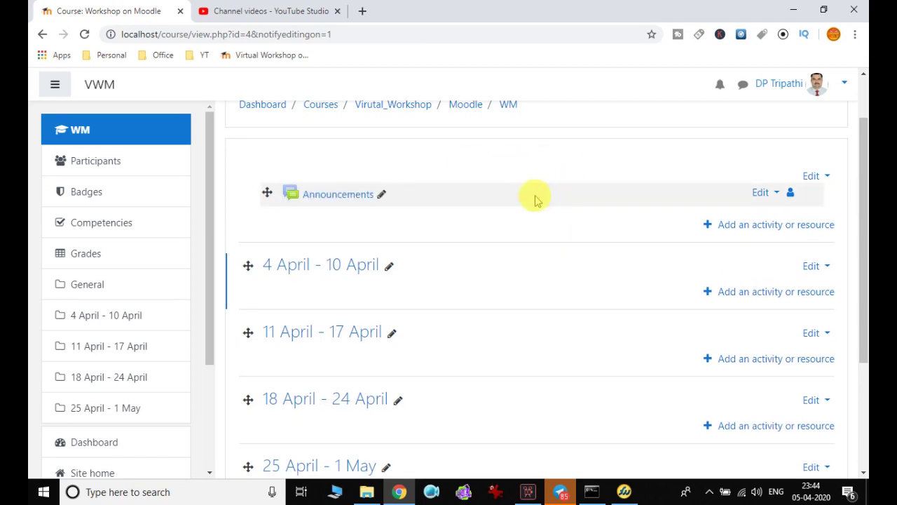
click(381, 200)
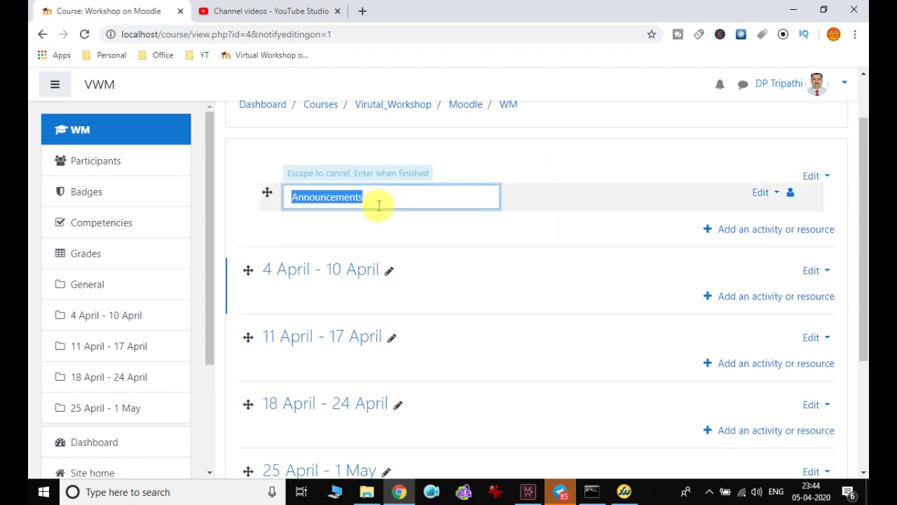
text(Course)
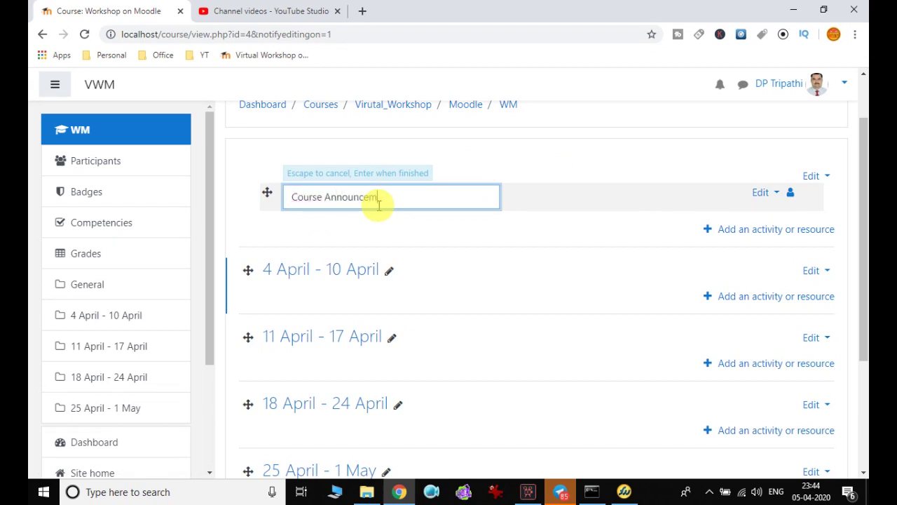
key(Escape)
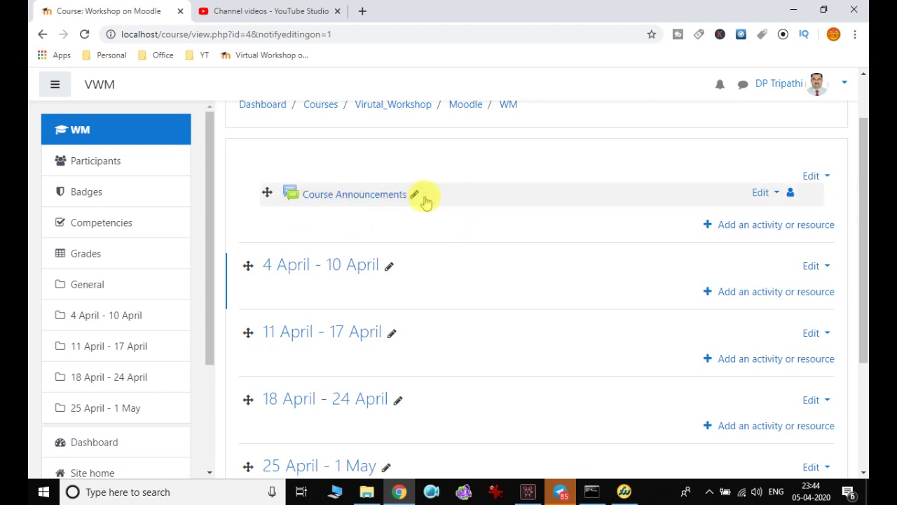
Hide Course Announcements from students, make it visible again, then duplicate it
click(771, 193)
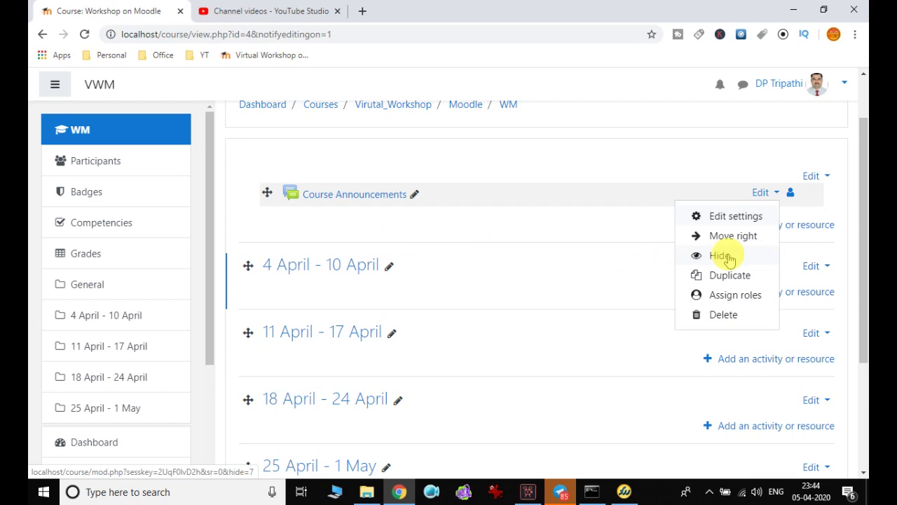
click(722, 257)
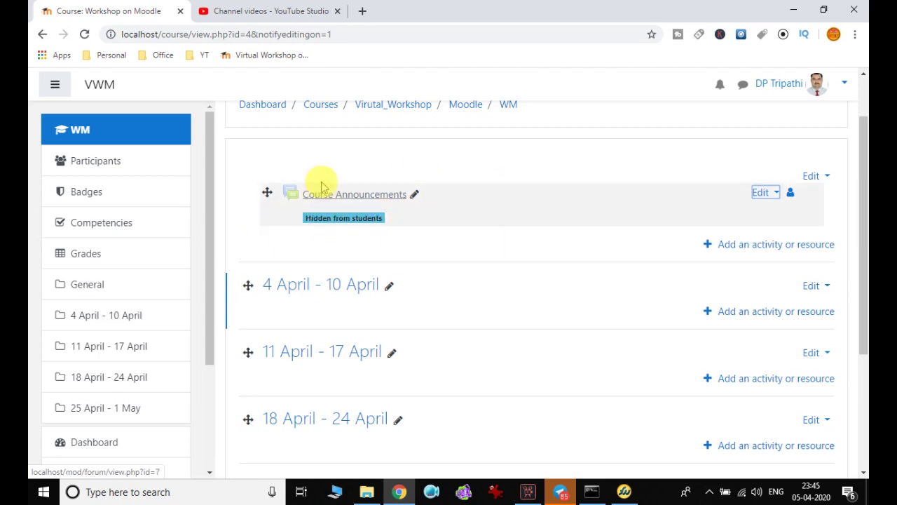
click(777, 192)
click(725, 256)
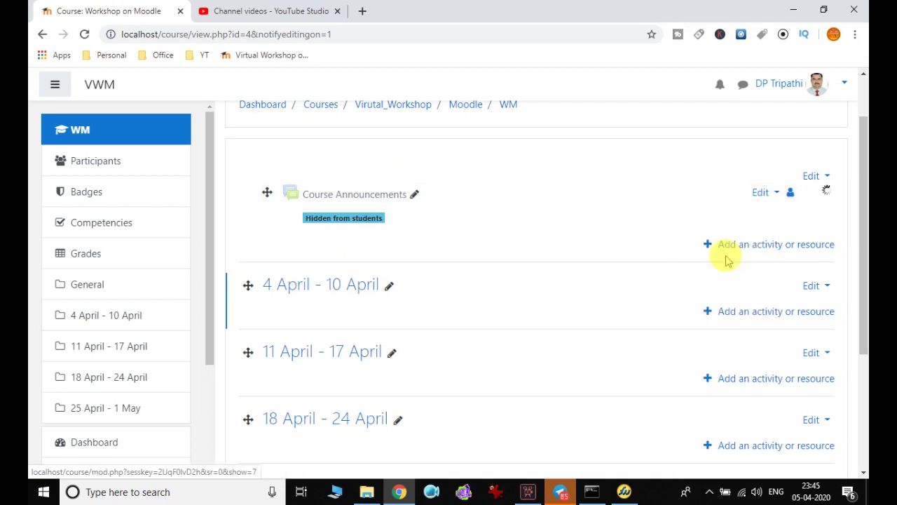
click(777, 195)
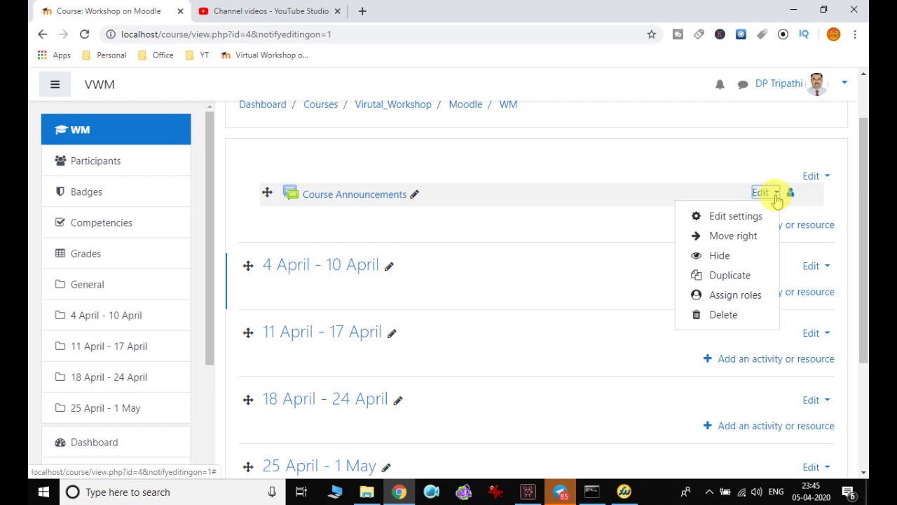
click(726, 278)
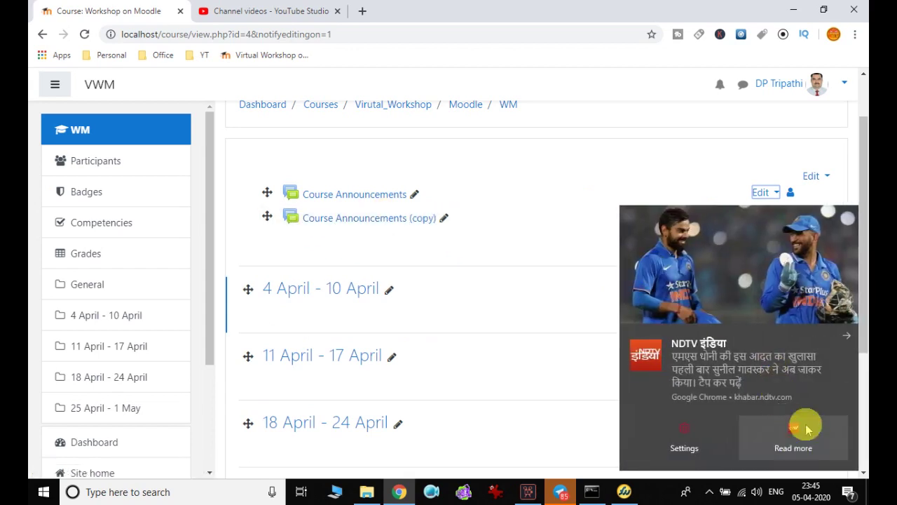
Rename 'Course Announcements (copy)' to 'Last date for submission is April 10'
click(848, 339)
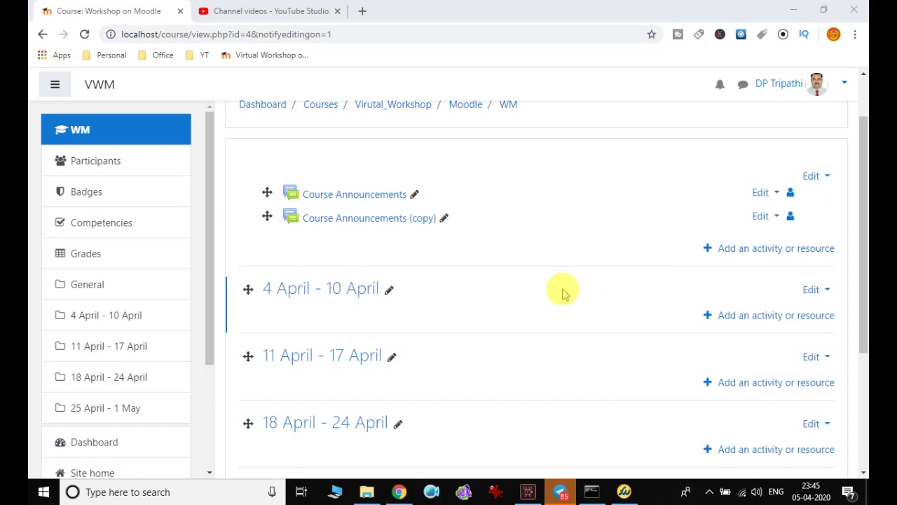
click(445, 218)
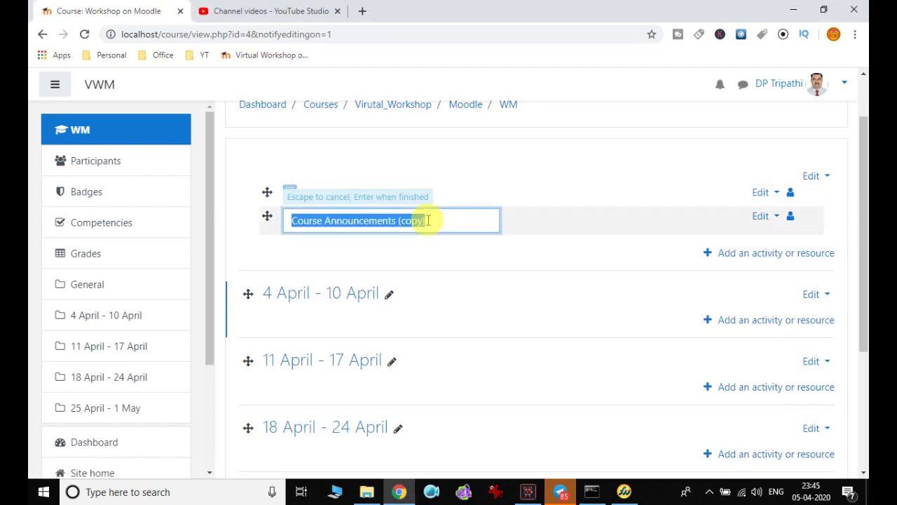
text(W)
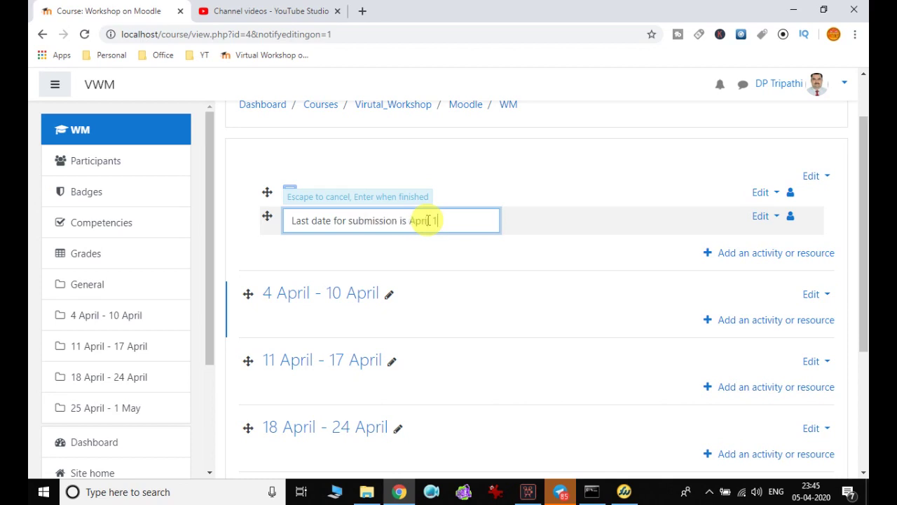
key(Return)
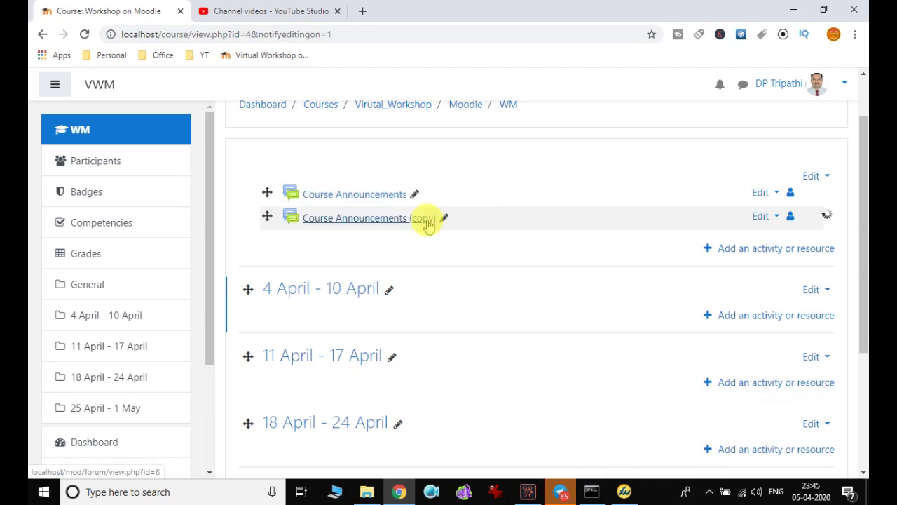
click(768, 217)
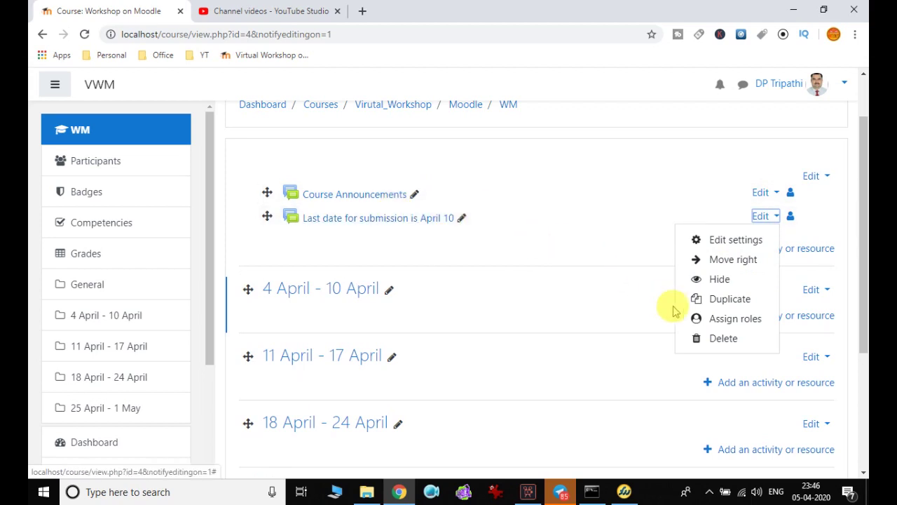
click(736, 317)
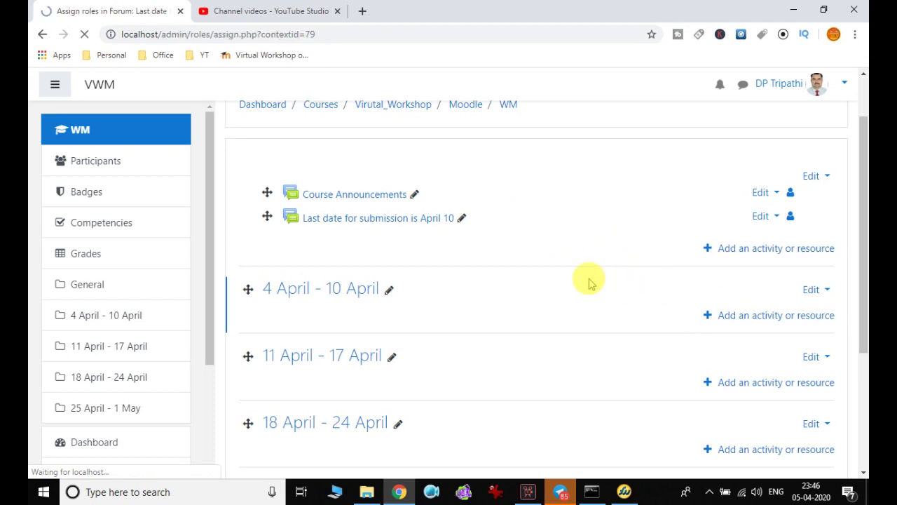
scroll(589, 281, down, 2)
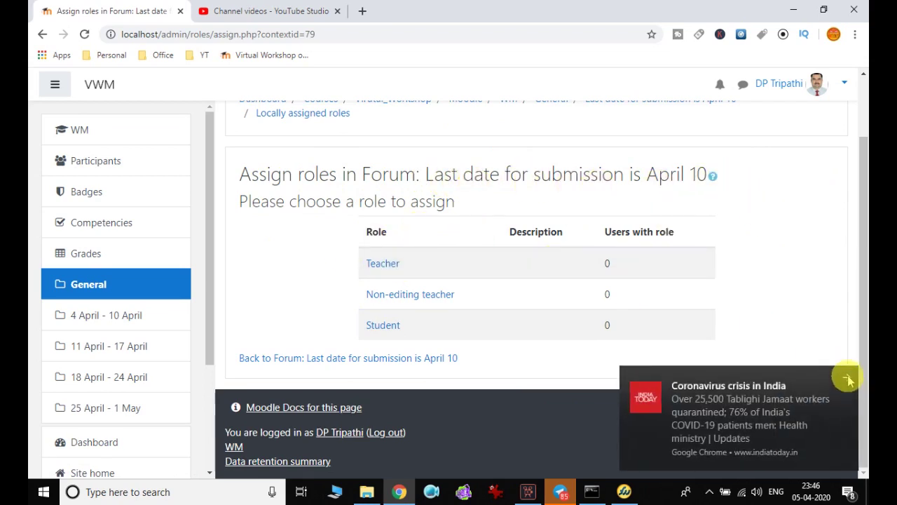
click(845, 376)
scroll(569, 318, up, 1)
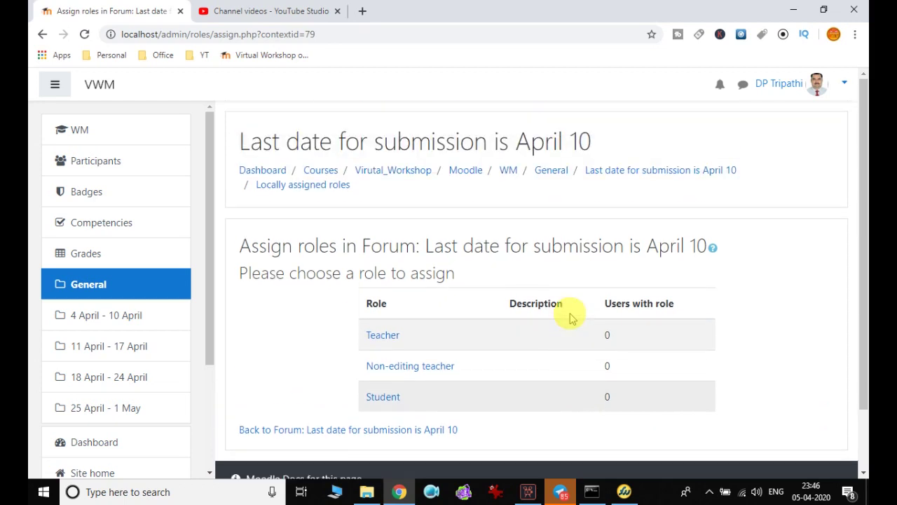
right_click(787, 179)
click(799, 189)
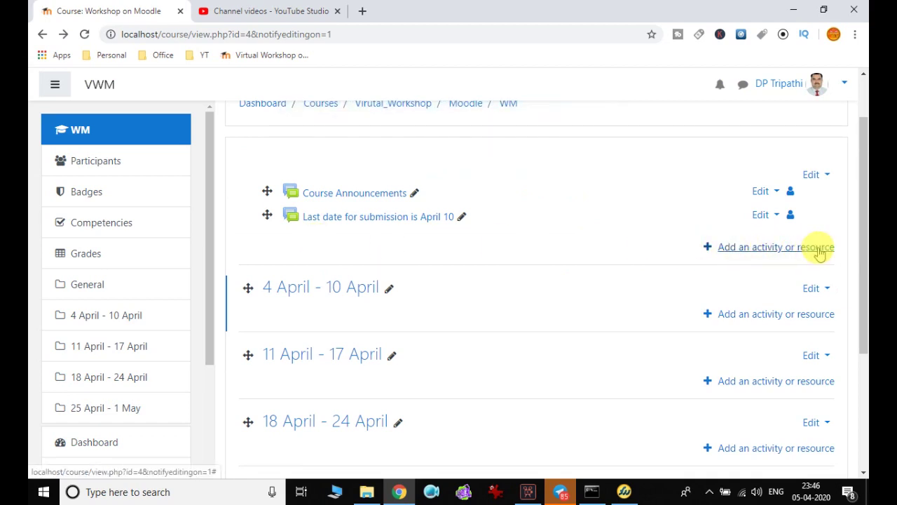
Open the Add an activity or resource chooser for the top General section
scroll(819, 254, down, 3)
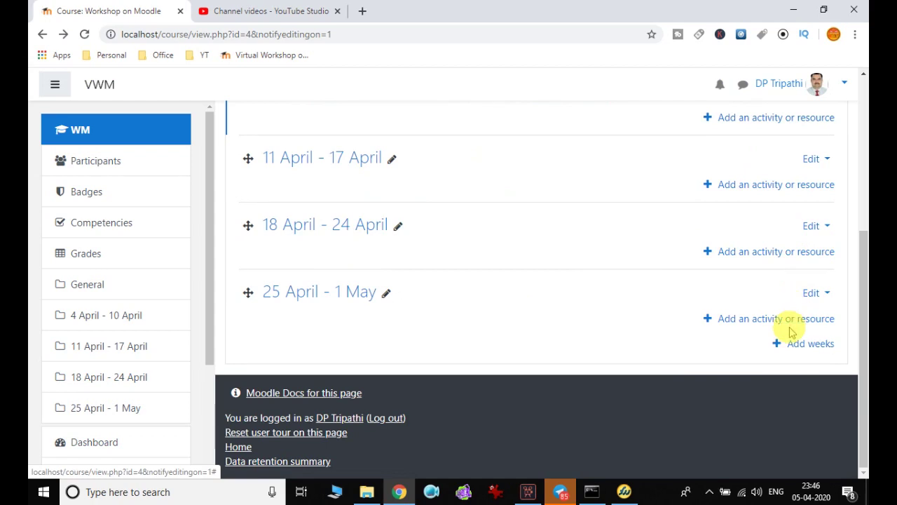
scroll(791, 331, up, 4)
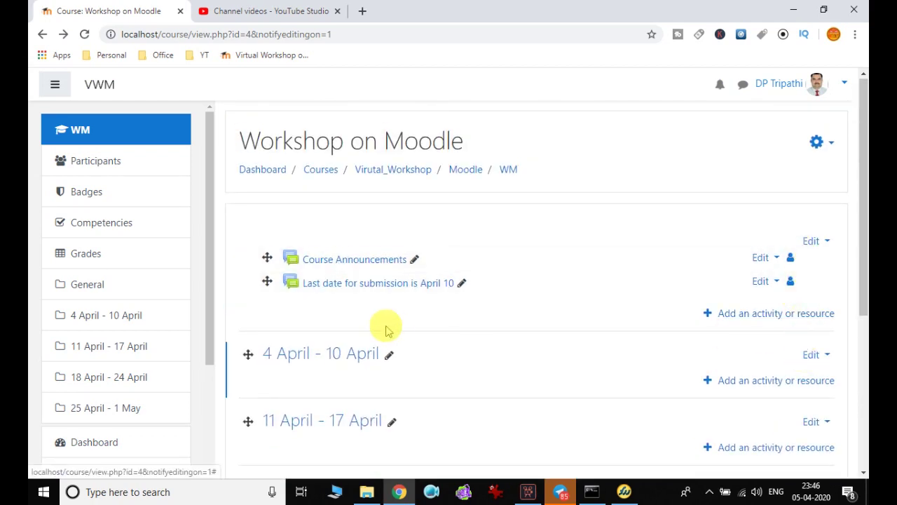
click(804, 315)
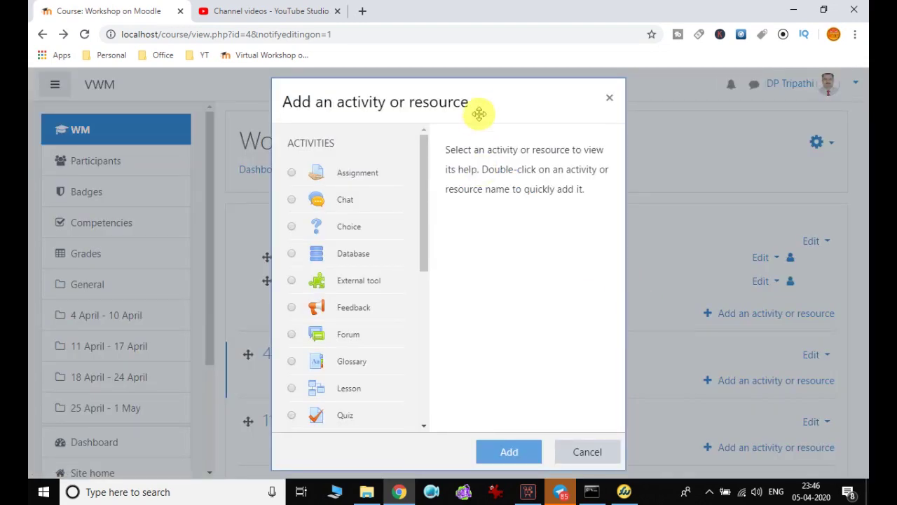
mouse_move(481, 103)
mouse_down()
mouse_move(473, 64)
mouse_move(473, 90)
mouse_up()
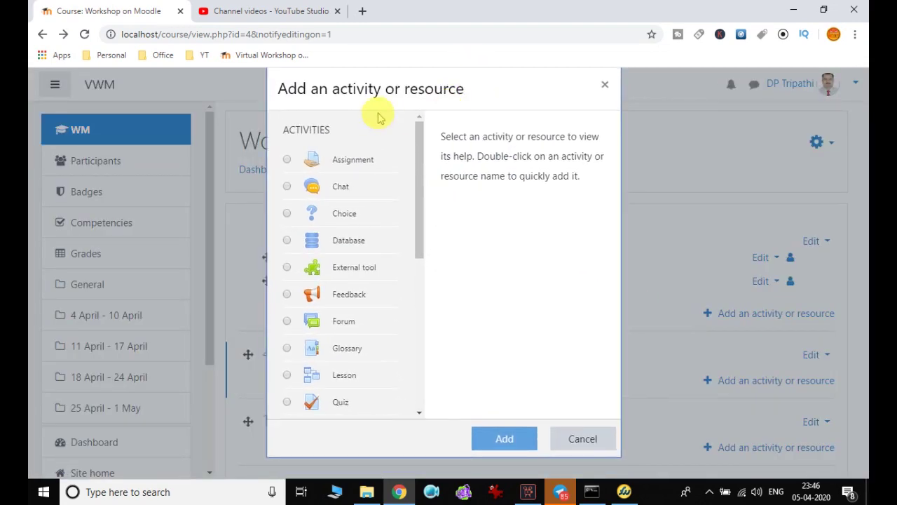
drag(421, 148, 436, 363)
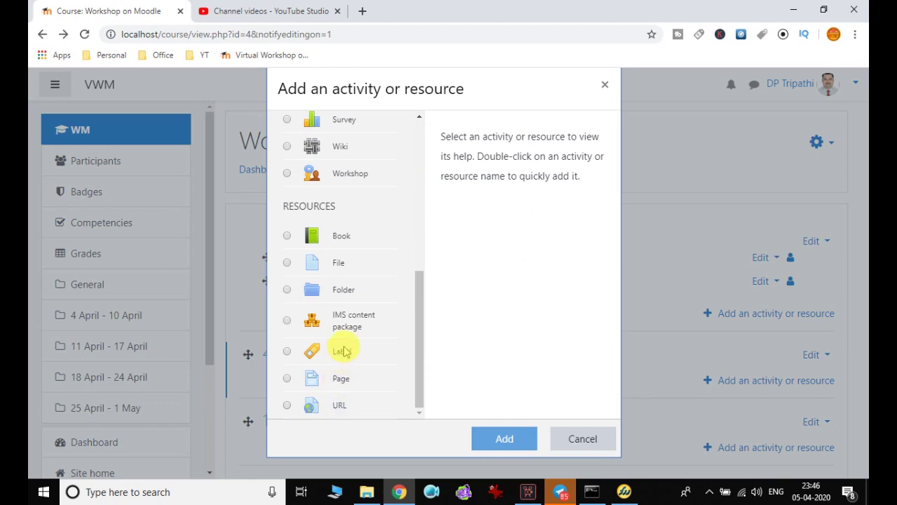
scroll(406, 364, up, 2)
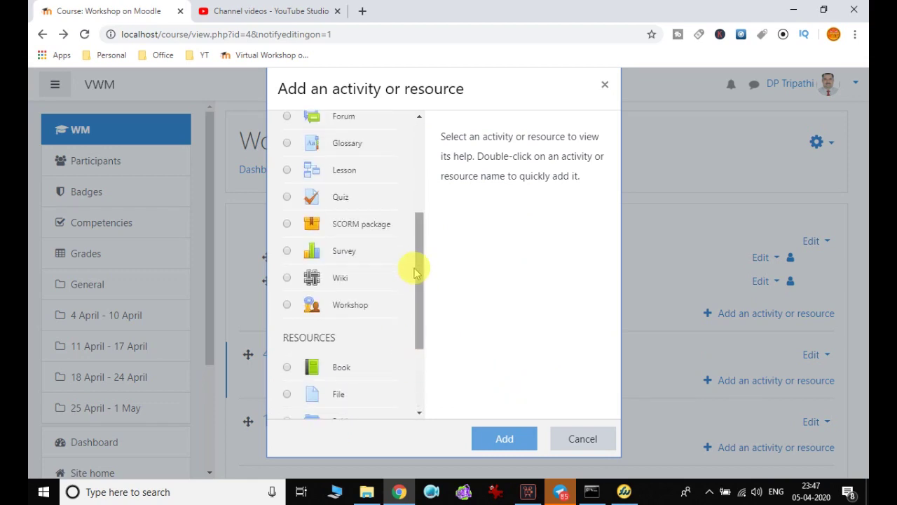
drag(419, 265, 417, 170)
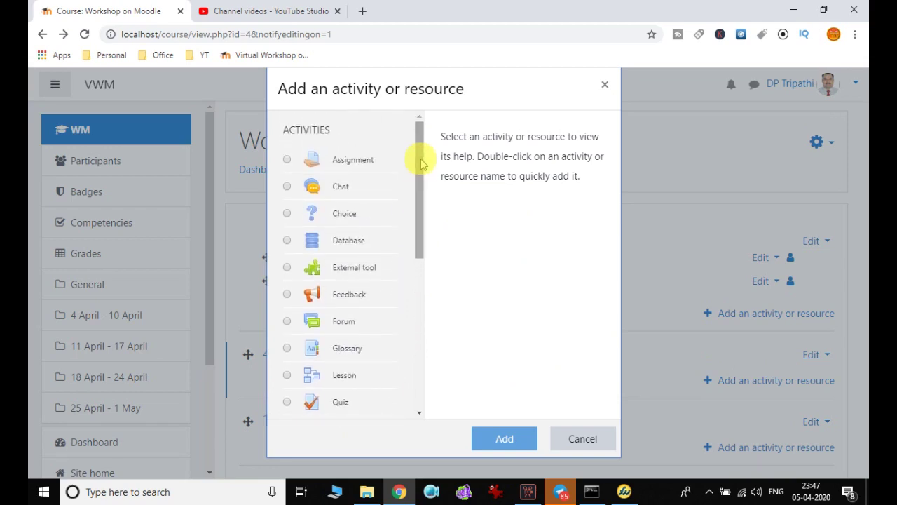
Read the descriptions of Assignment, Chat, Choice, Database and Book
click(289, 161)
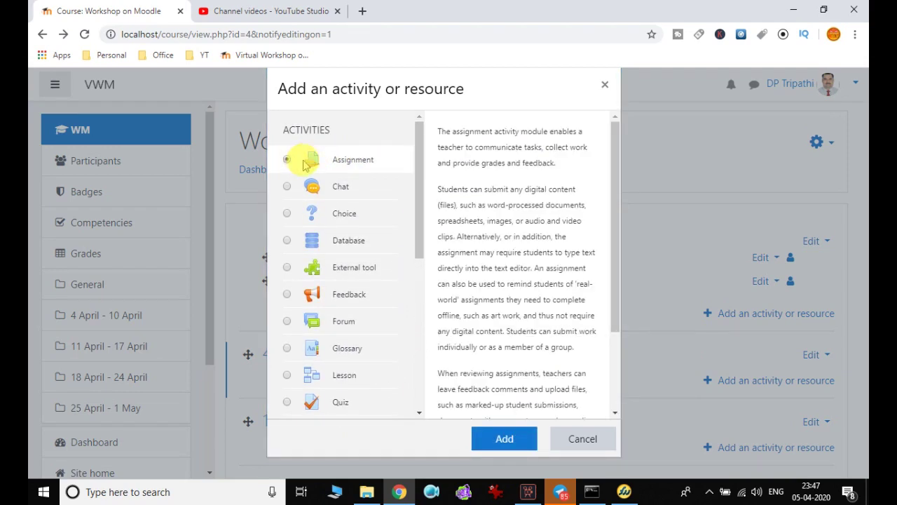
scroll(514, 171, down, 3)
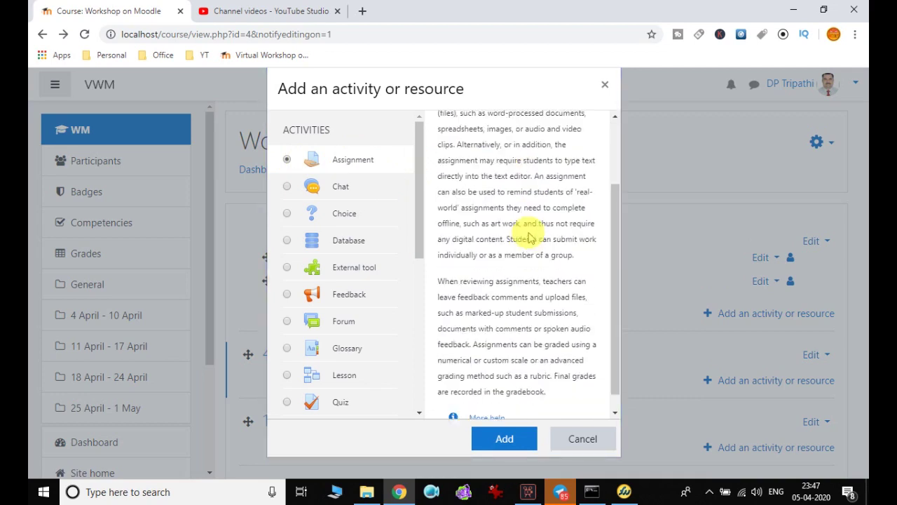
click(342, 188)
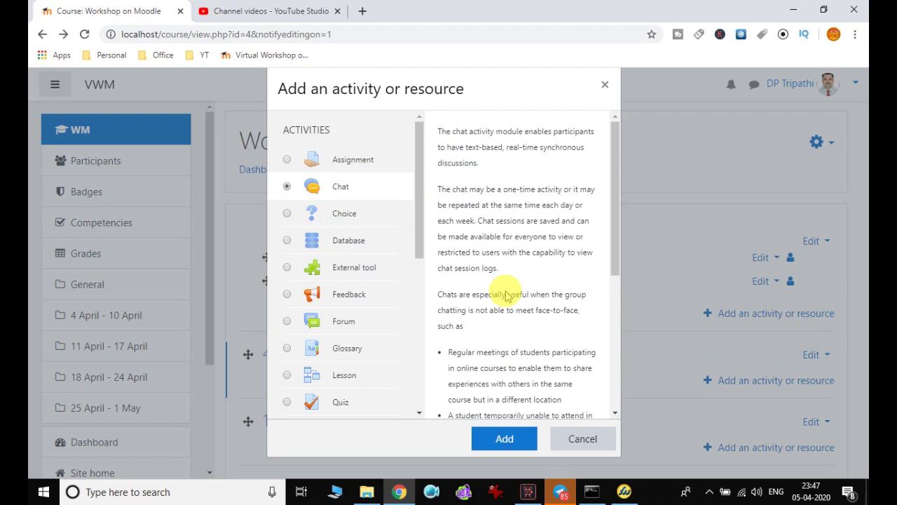
click(345, 213)
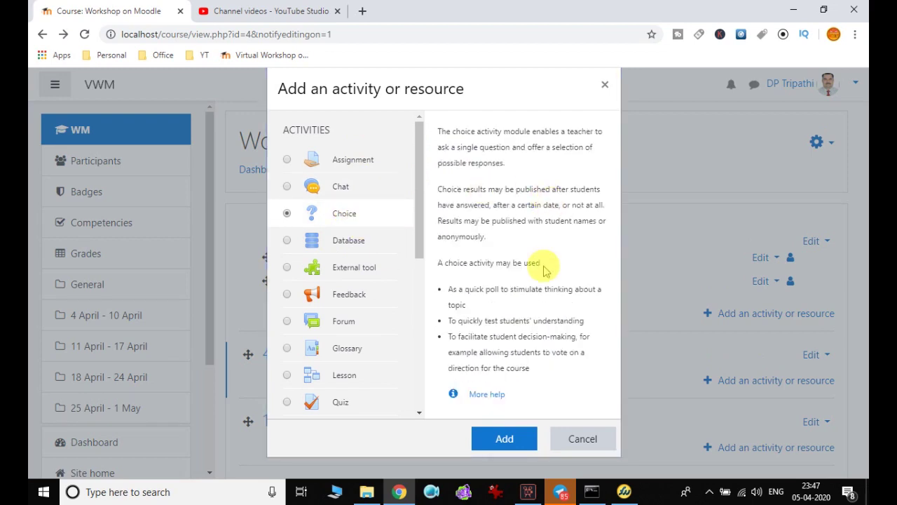
click(354, 245)
scroll(361, 252, down, 4)
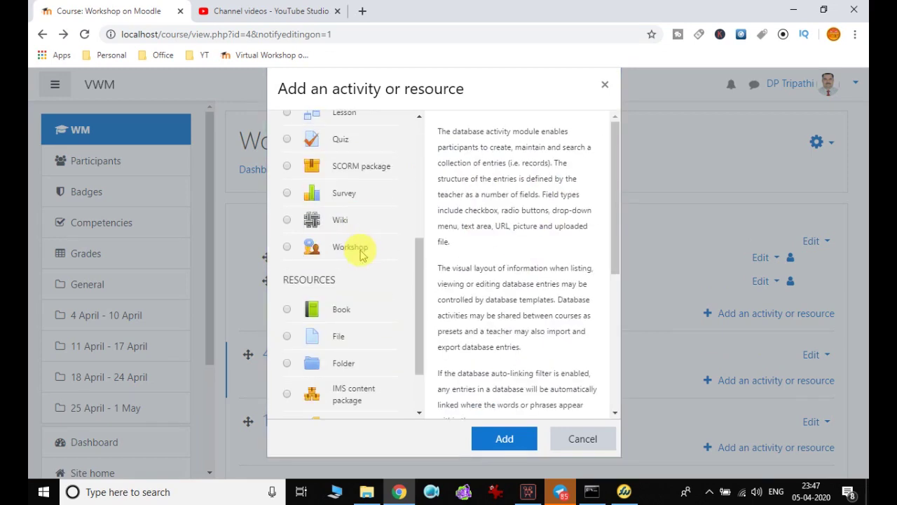
scroll(361, 254, down, 2)
click(338, 238)
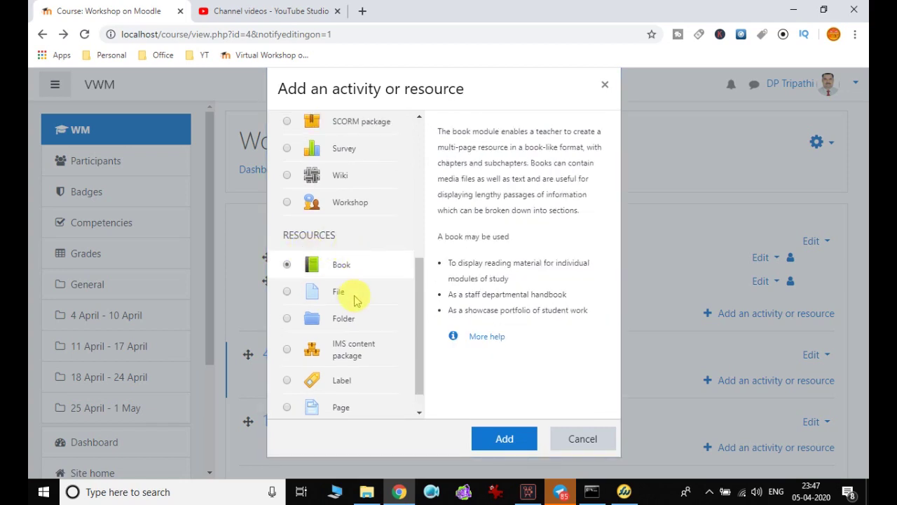
Select File under Resources and add it to the section
click(337, 293)
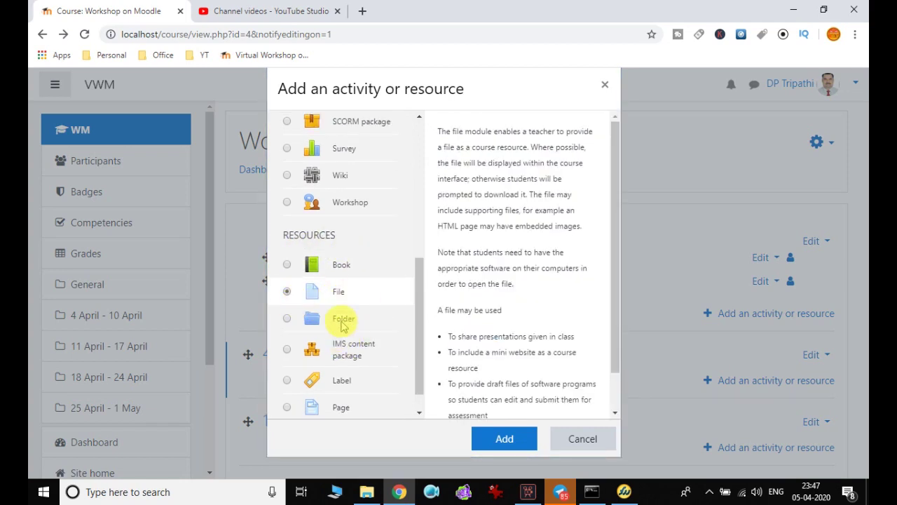
scroll(343, 323, down, 1)
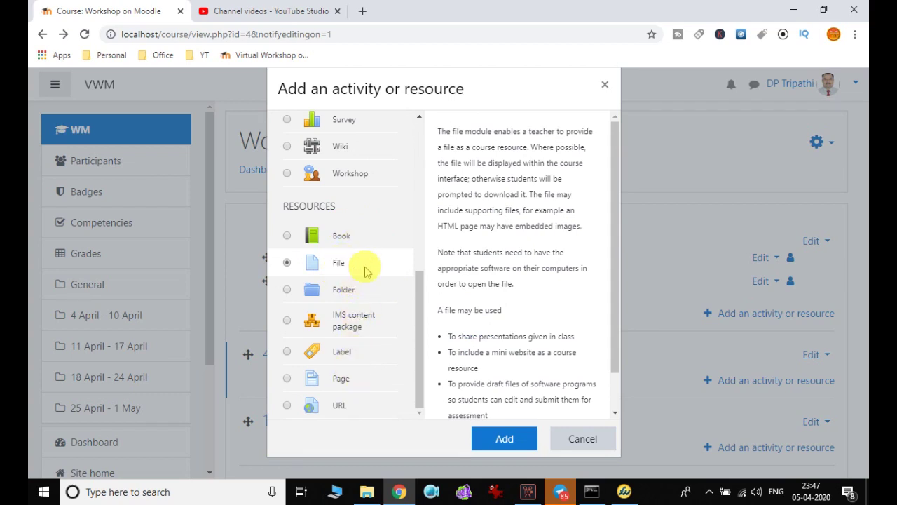
click(504, 437)
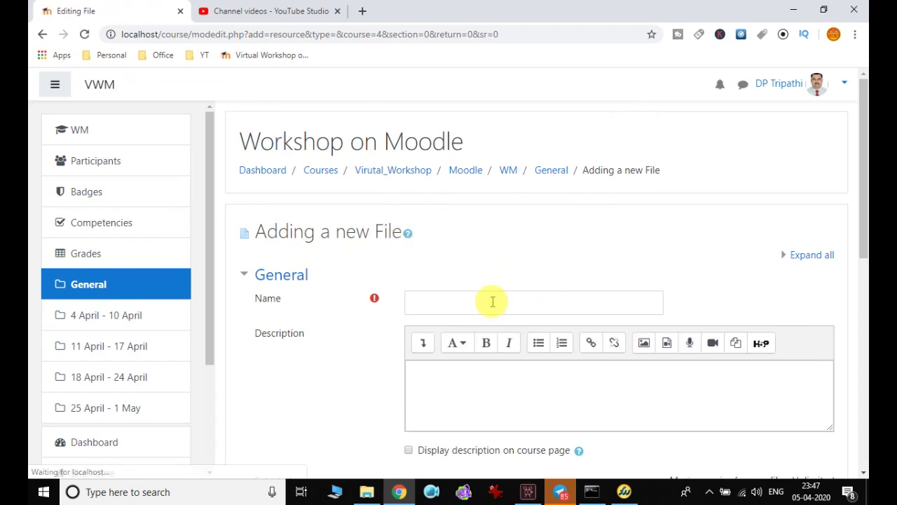
Name the resource 'Course Content' and describe it as this course content for week 1
click(493, 301)
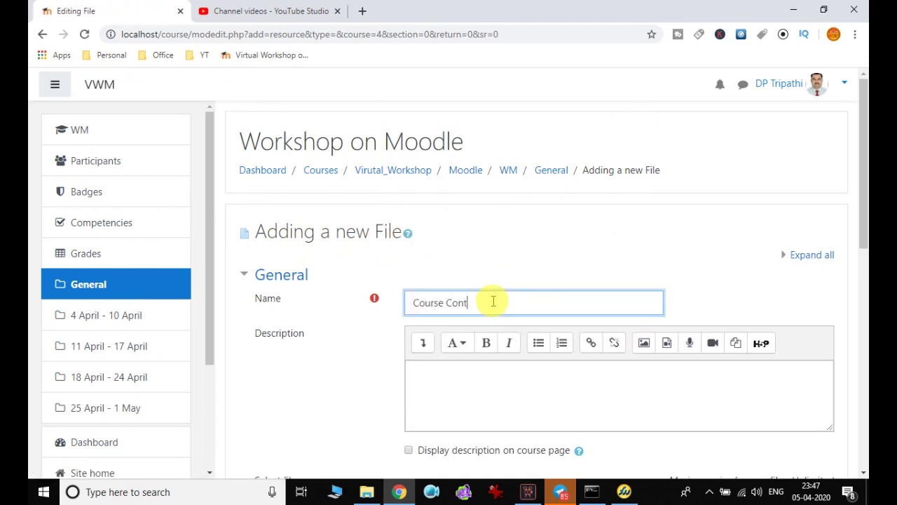
scroll(494, 300, down, 3)
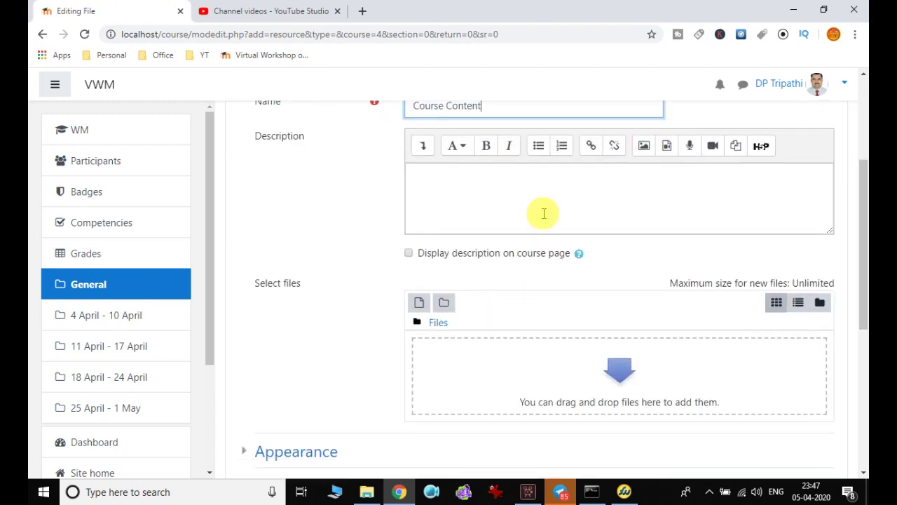
click(549, 186)
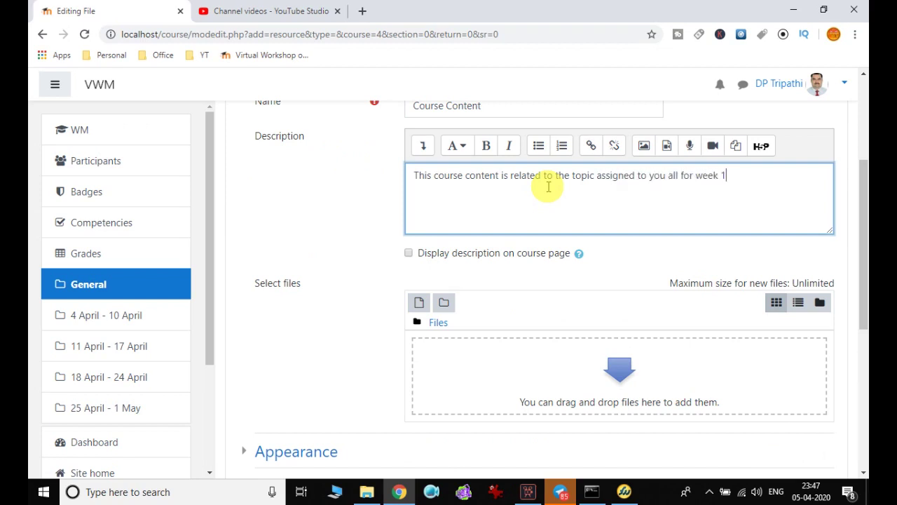
scroll(545, 374, down, 2)
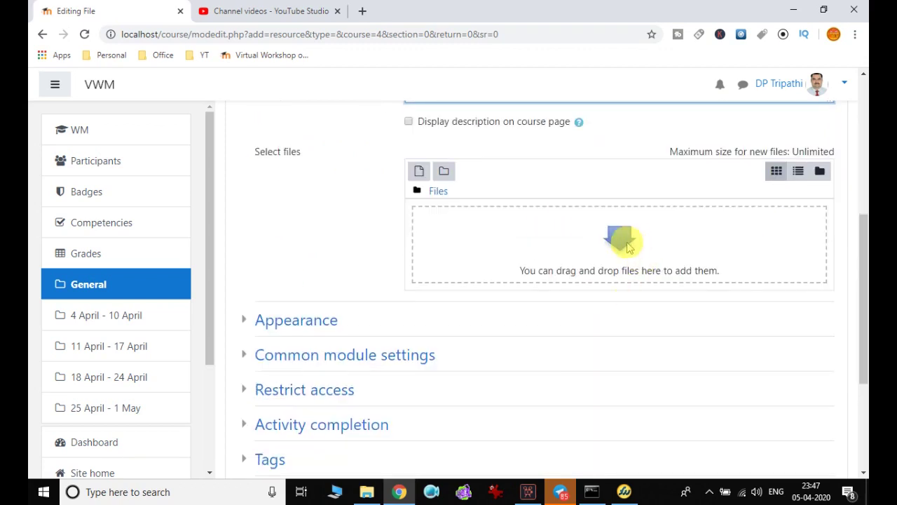
Upload 4.png from the Moodle Workshop folder as the resource's file
click(622, 242)
click(365, 238)
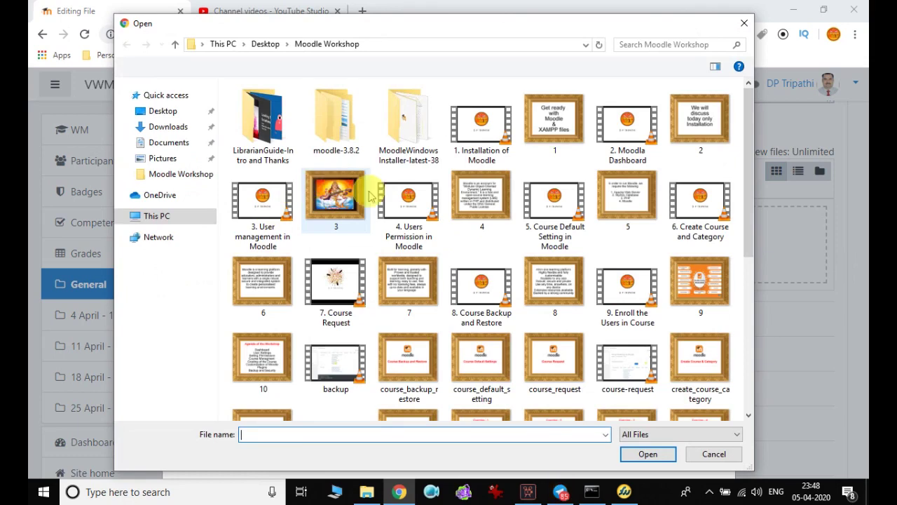
double_click(483, 203)
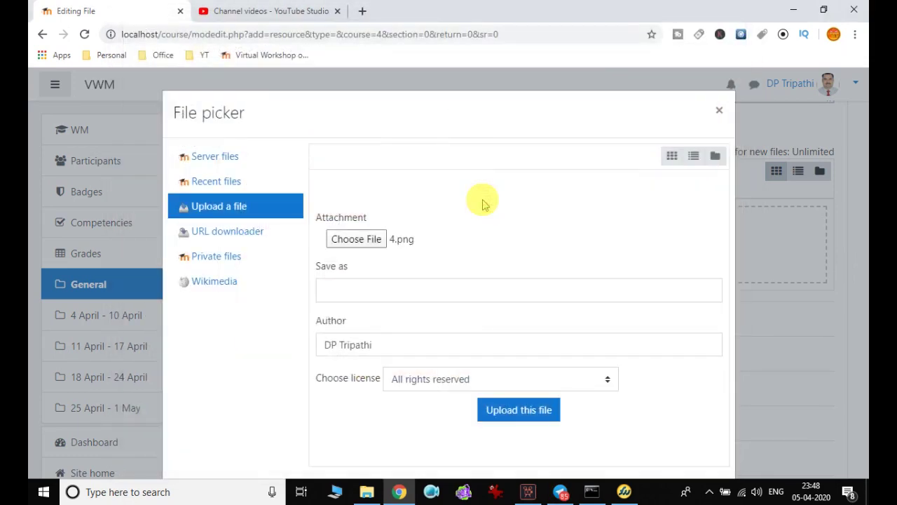
click(543, 411)
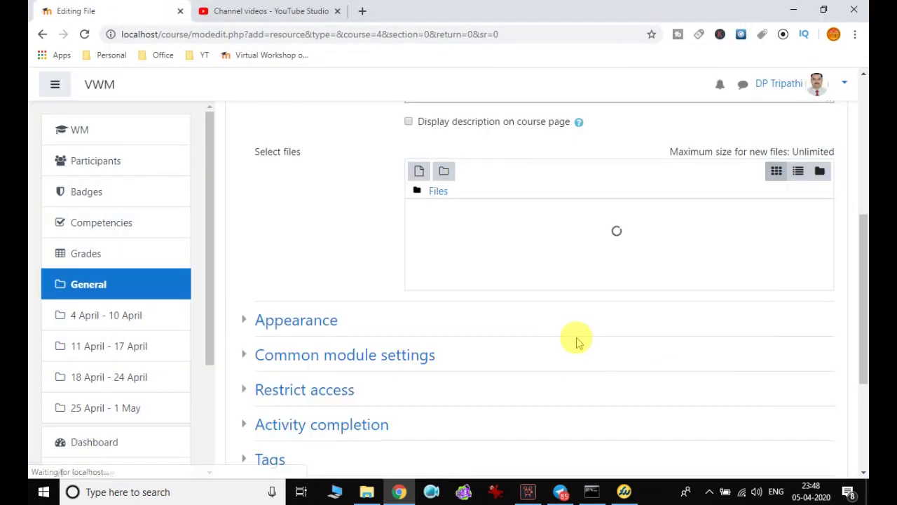
scroll(533, 319, down, 2)
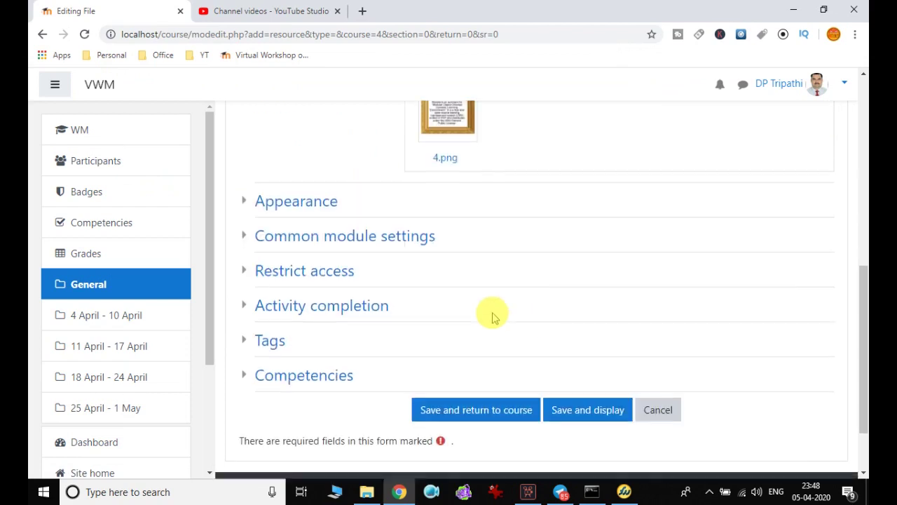
click(296, 205)
Keep the file's Display setting at Automatic
click(786, 452)
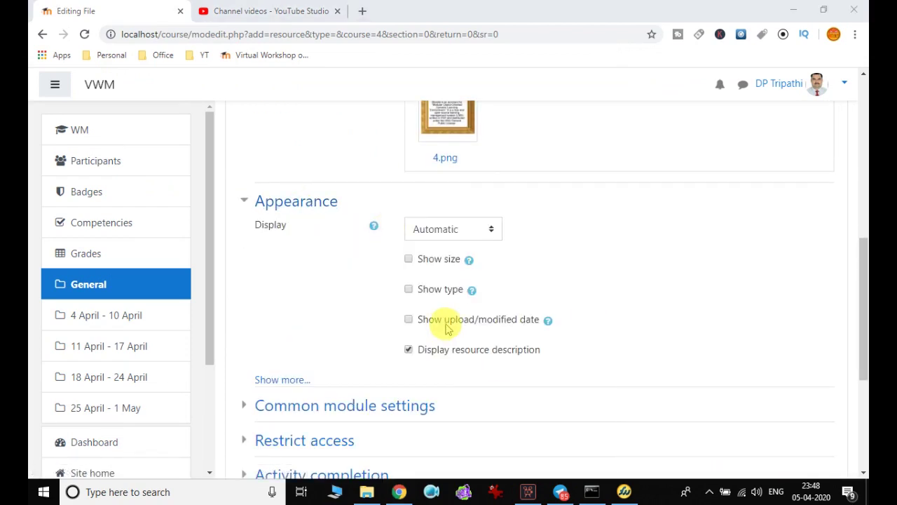
click(481, 233)
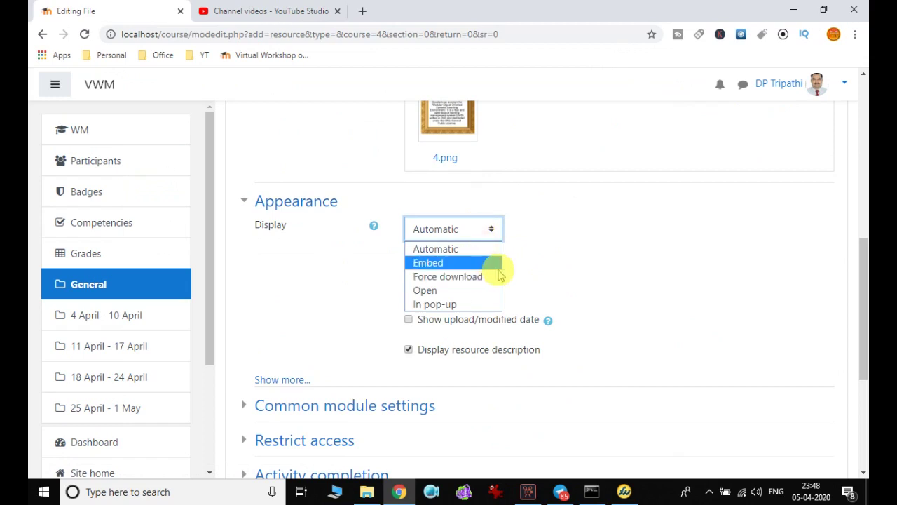
click(572, 232)
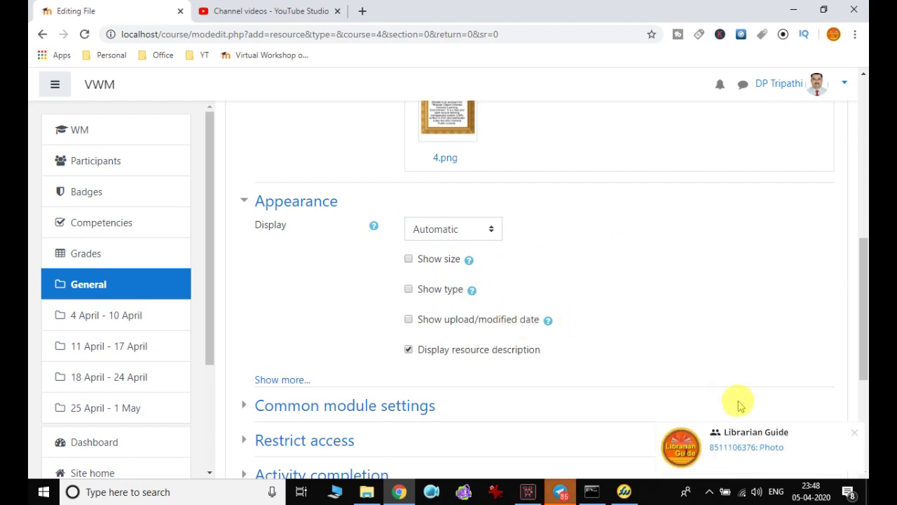
click(851, 432)
Keep Availability in Common module settings at 'Show on course page'
scroll(561, 287, down, 2)
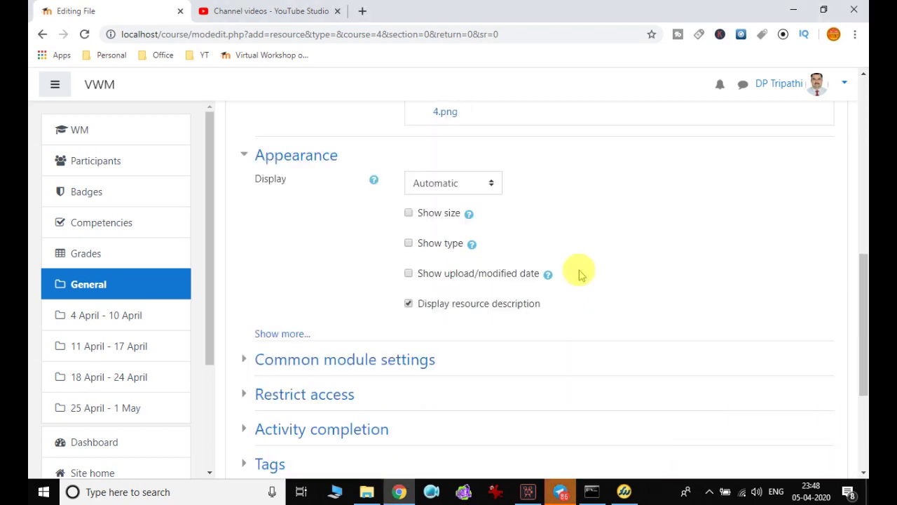
click(365, 278)
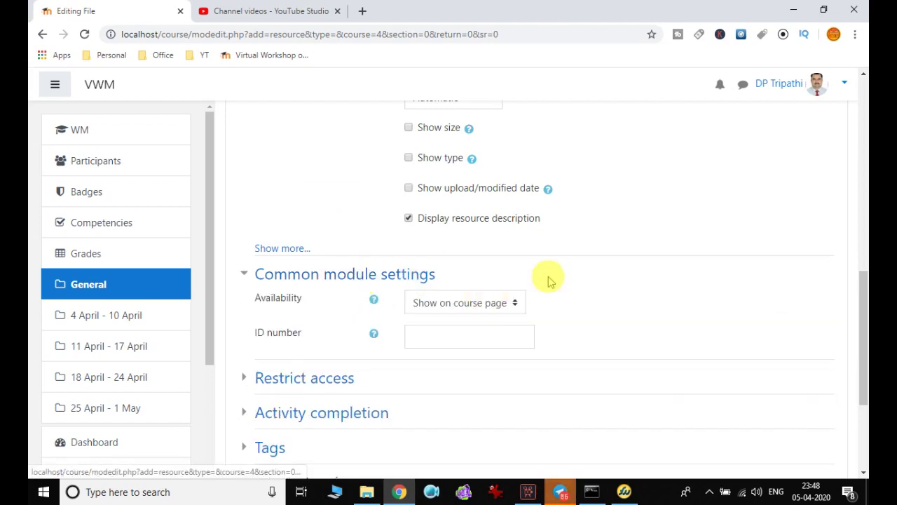
scroll(596, 257, down, 2)
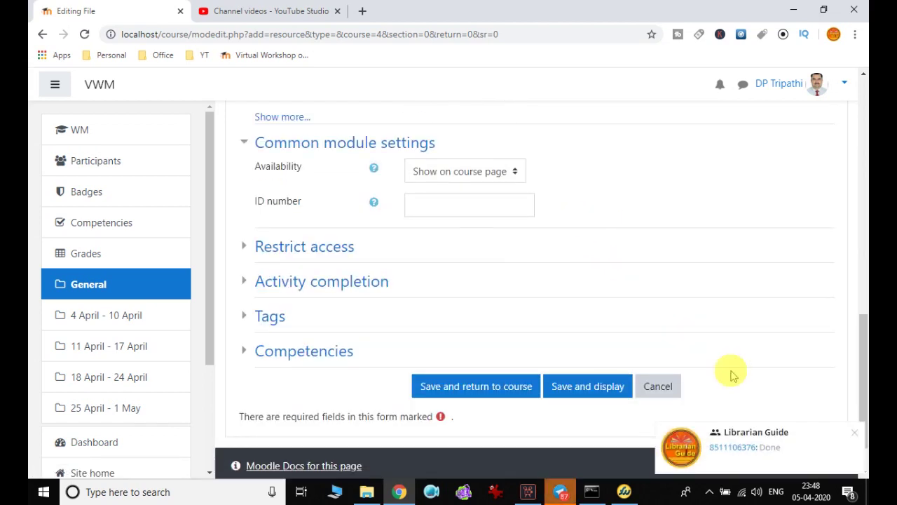
click(855, 432)
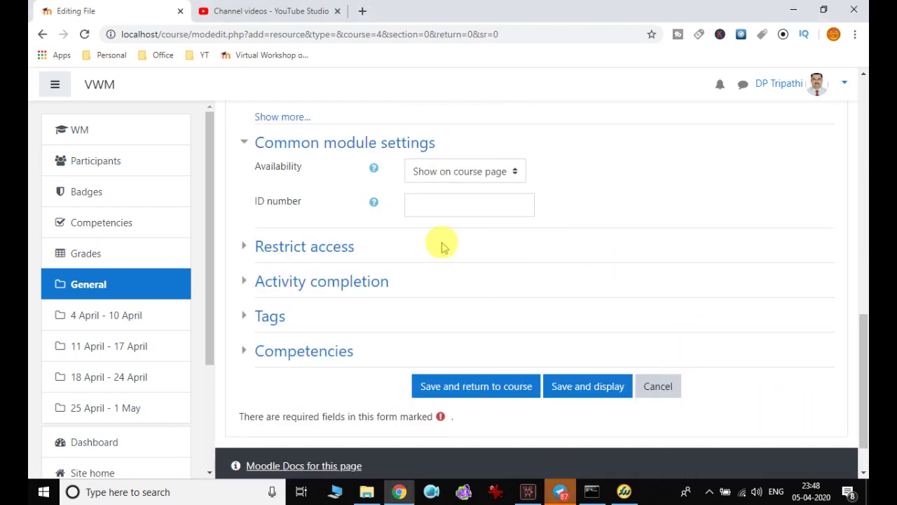
click(490, 175)
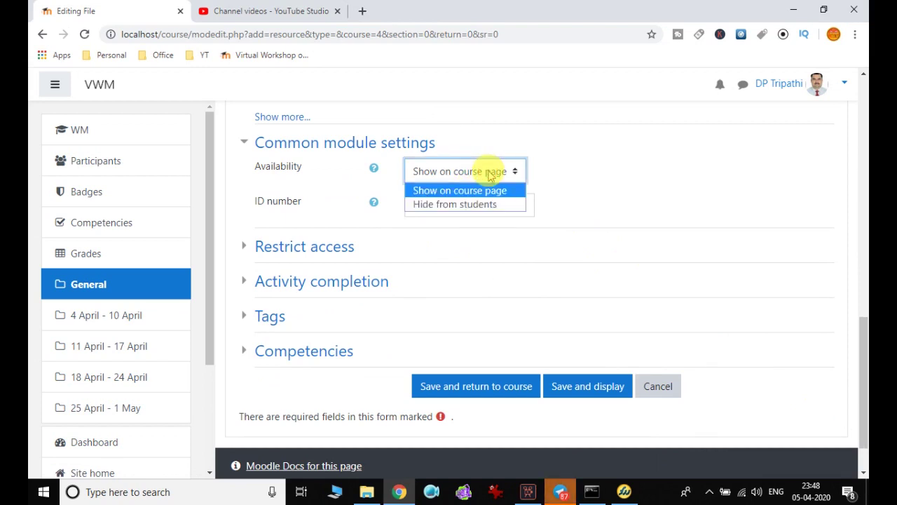
click(561, 165)
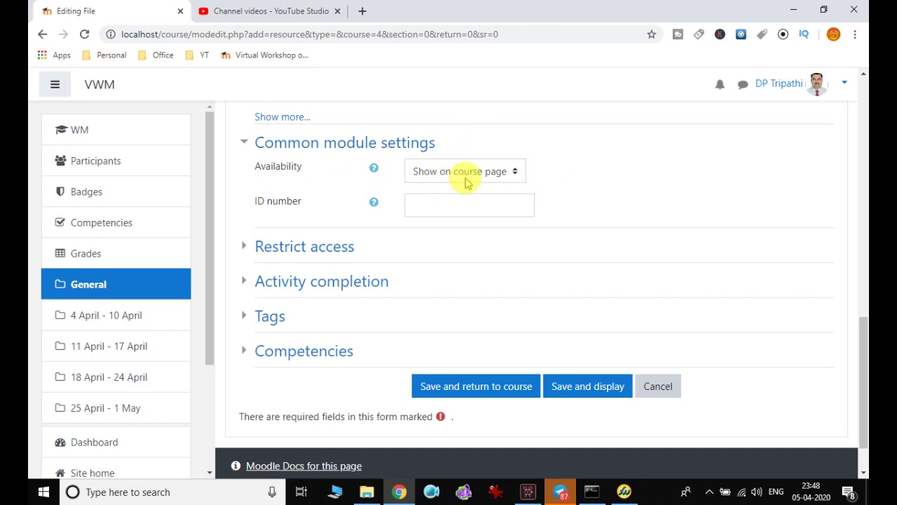
Leave Restrict access at None by cancelling the Add restriction choices
click(351, 246)
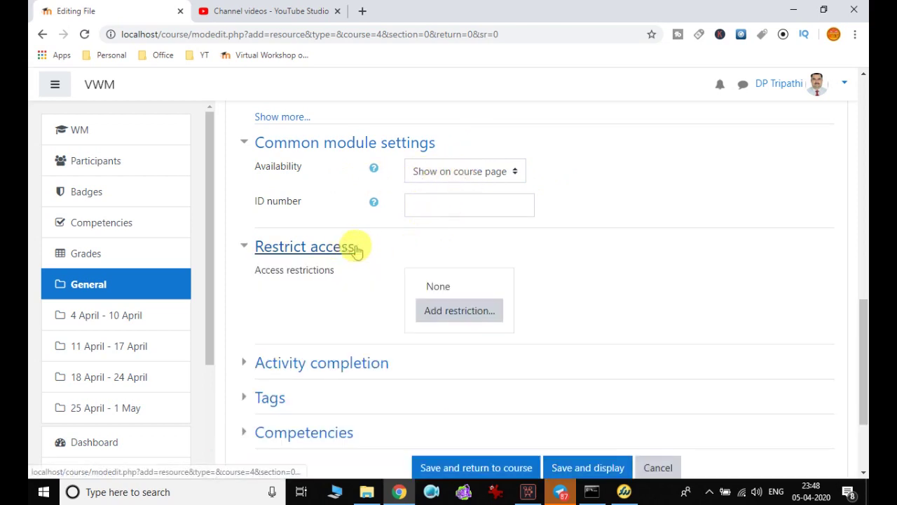
scroll(503, 248, down, 2)
click(465, 181)
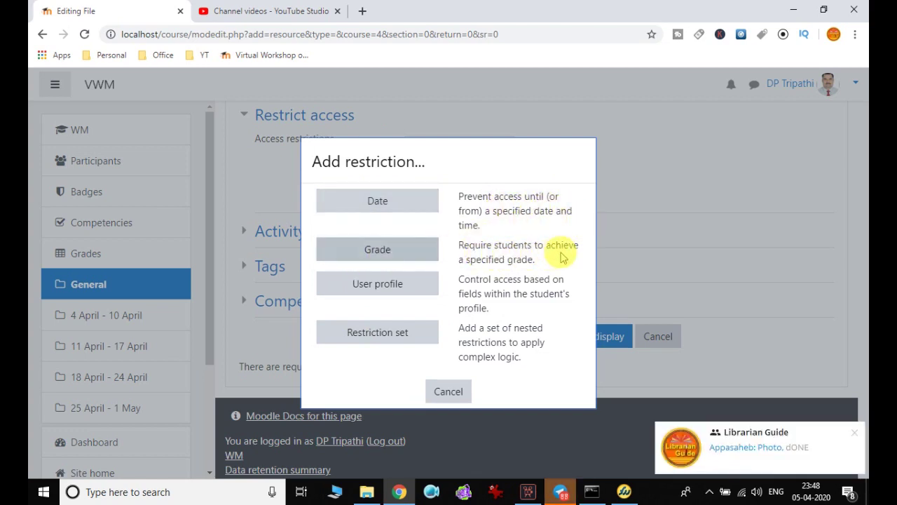
click(855, 432)
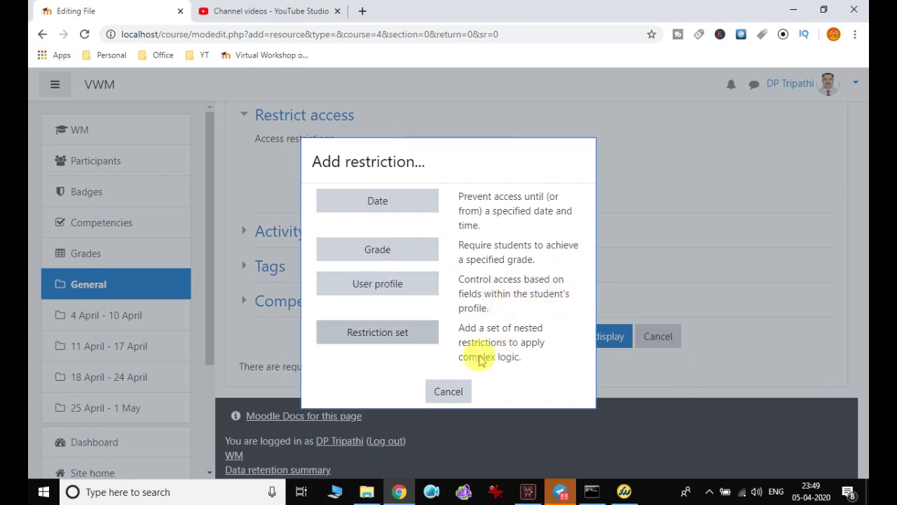
click(452, 391)
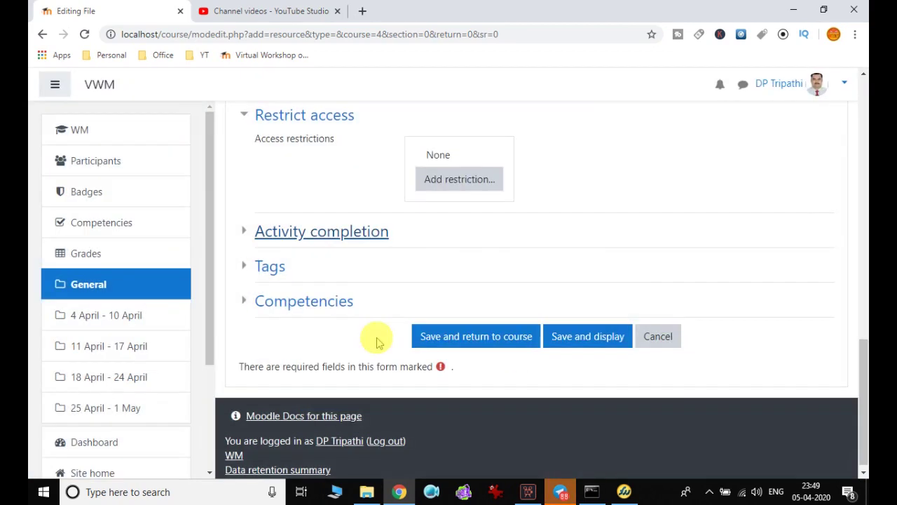
click(344, 232)
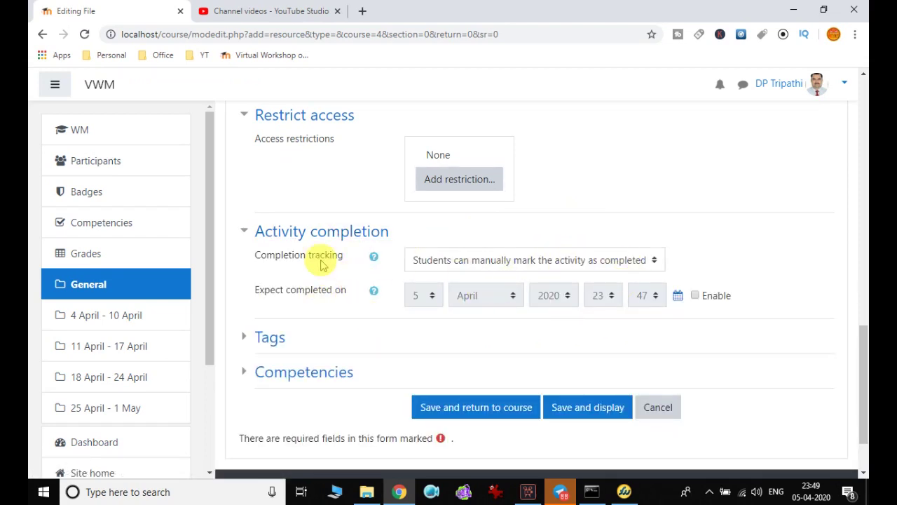
Keep manual completion by students with no expected completion date
click(526, 262)
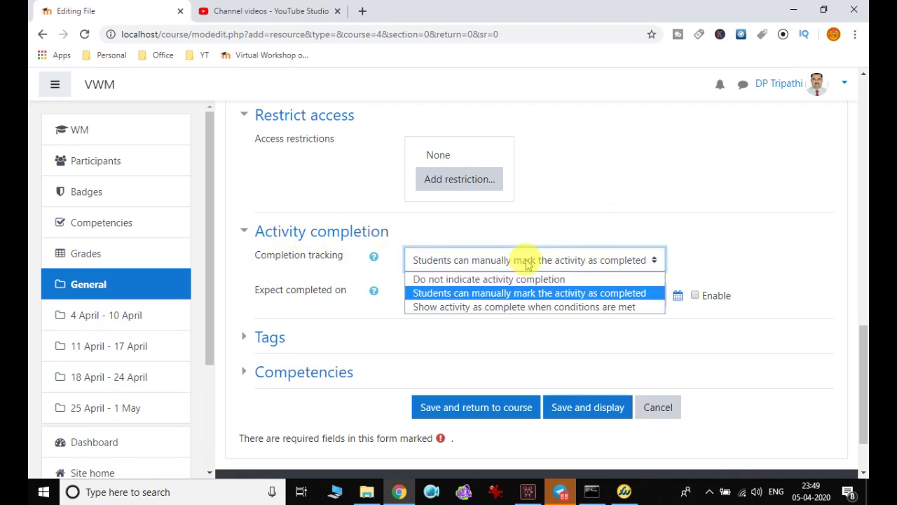
click(527, 261)
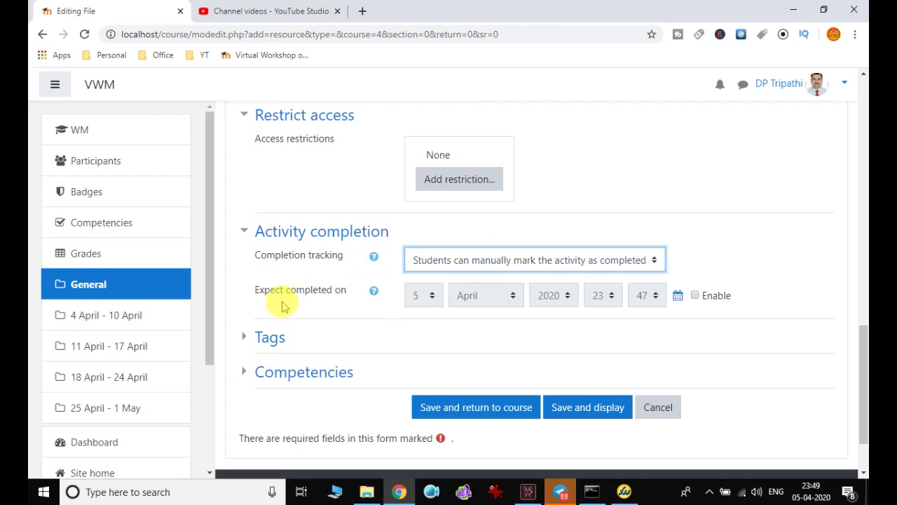
click(695, 296)
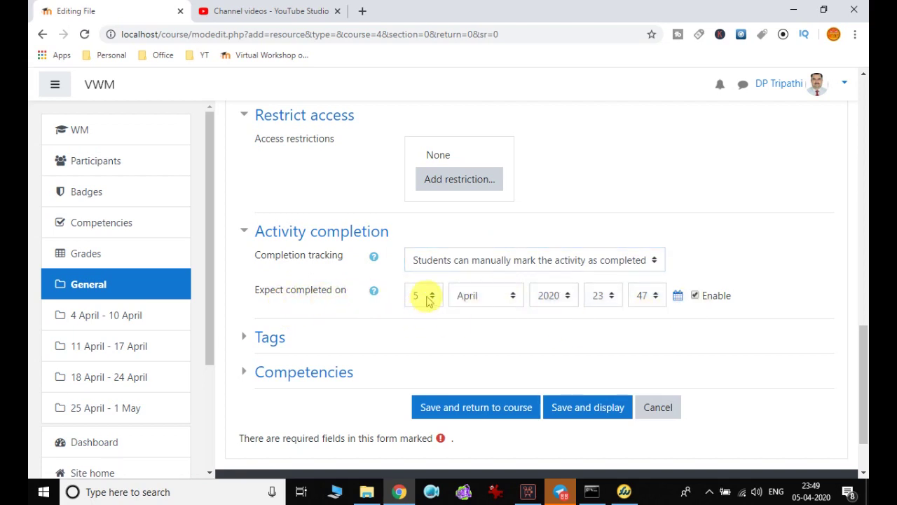
click(695, 295)
Add the tag 'library' to the resource
click(270, 337)
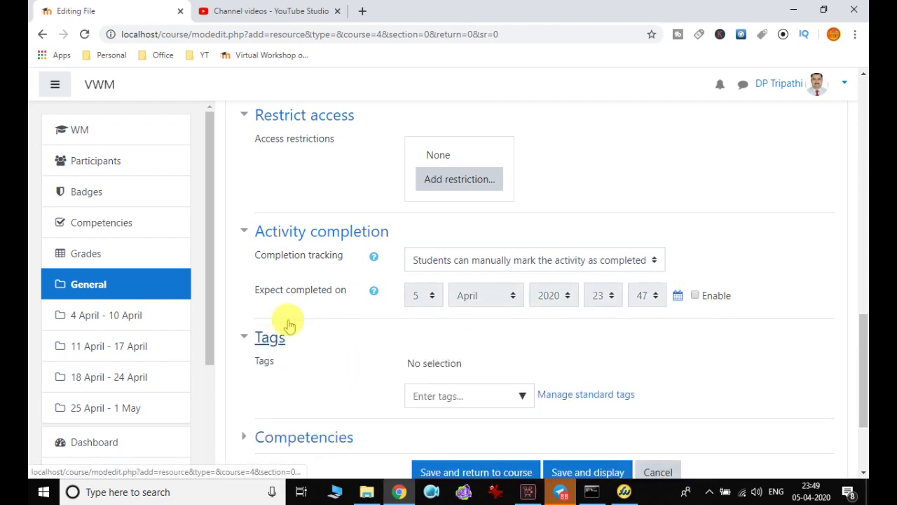
scroll(421, 281, down, 2)
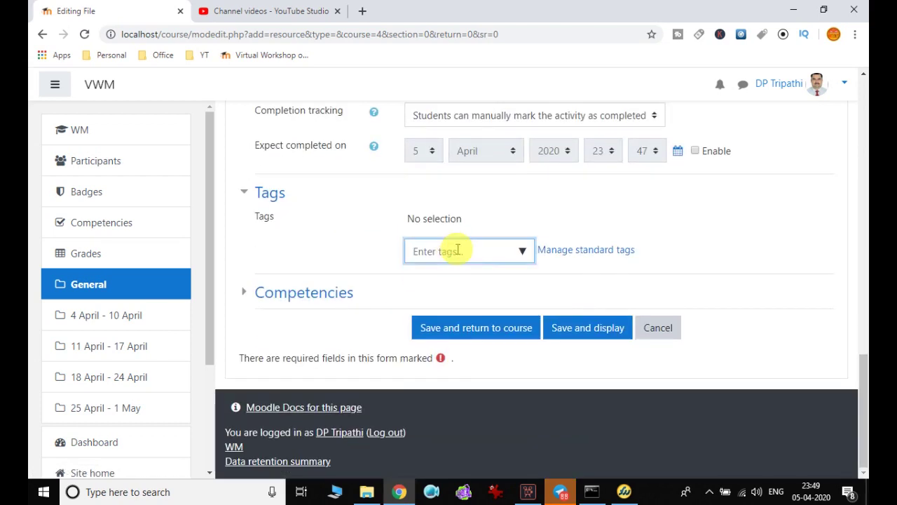
text(librar)
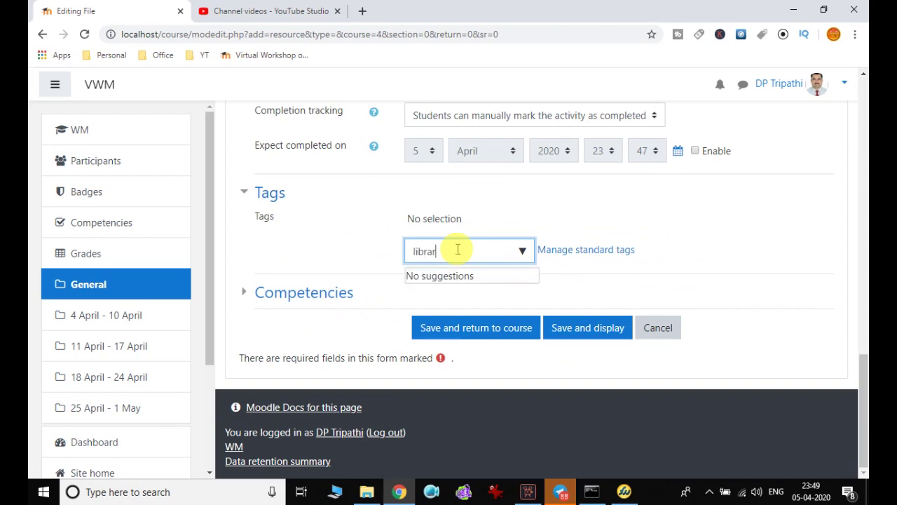
text(y)
key(Return)
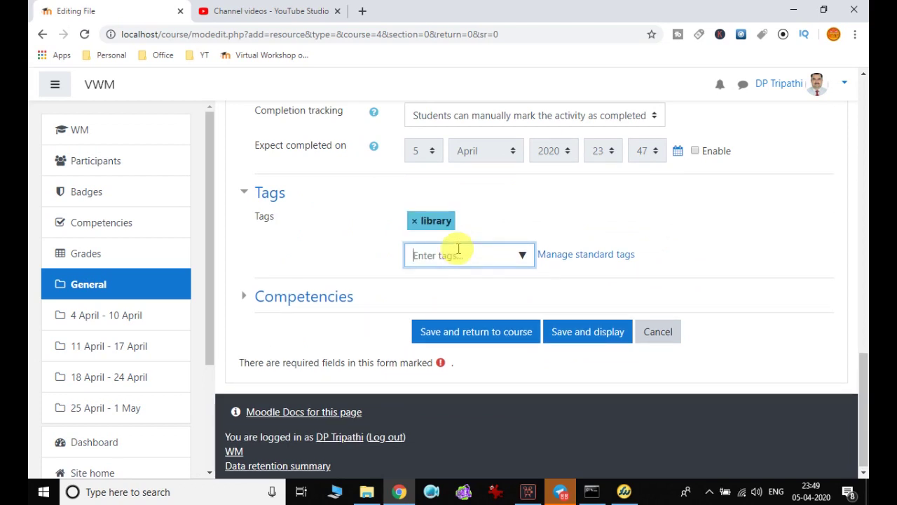
Check the course competencies list, which is empty, leaving none selected
click(330, 297)
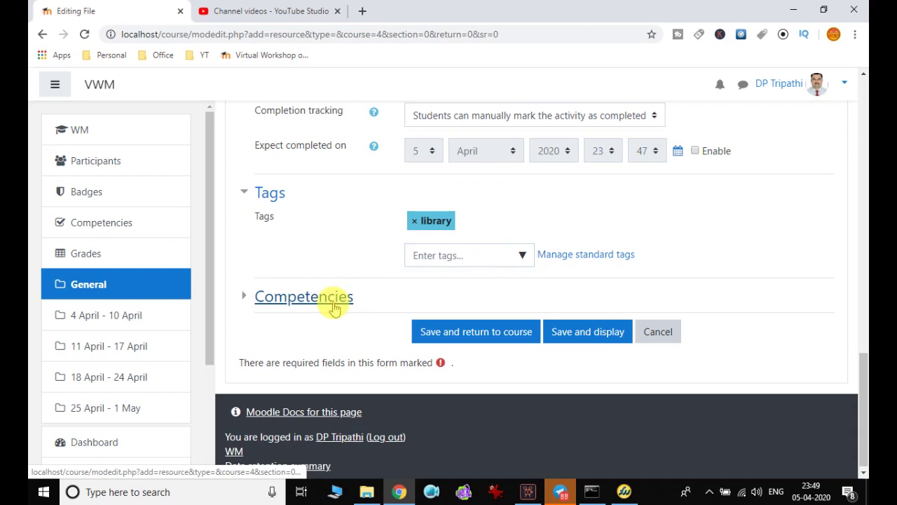
scroll(494, 309, down, 3)
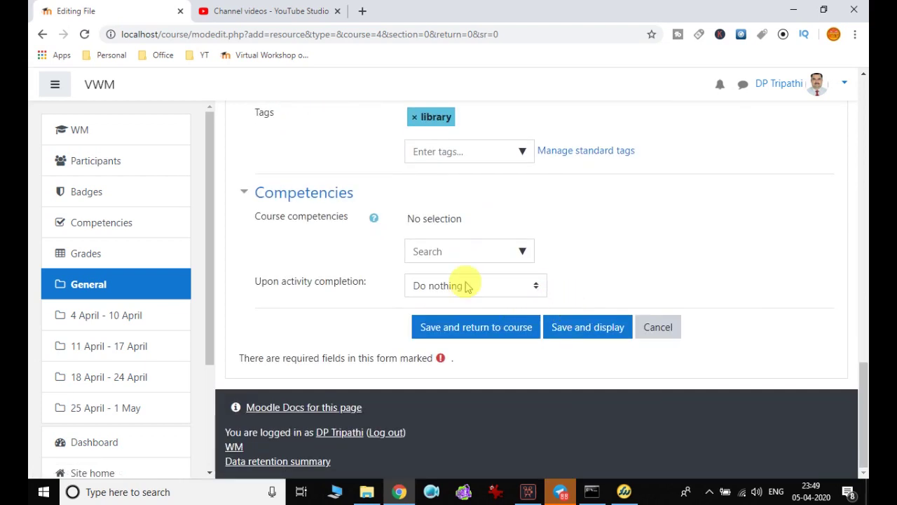
click(501, 252)
click(522, 254)
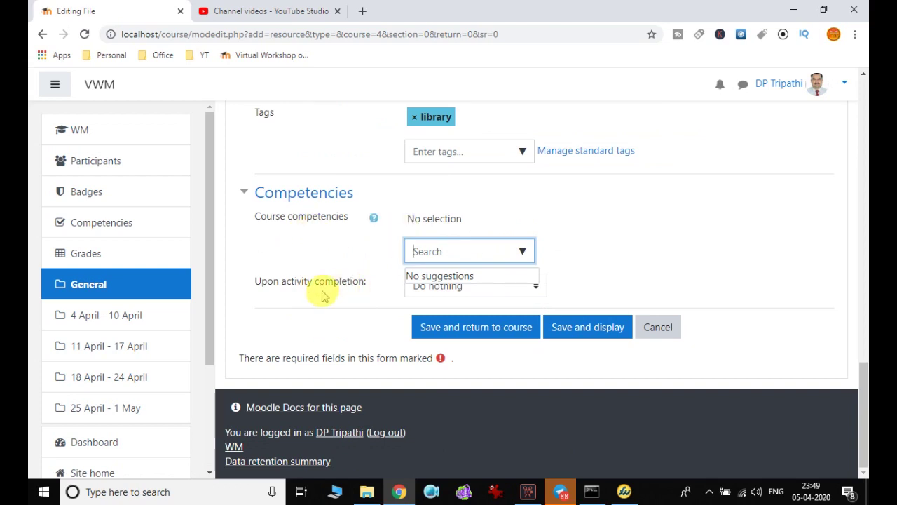
click(602, 240)
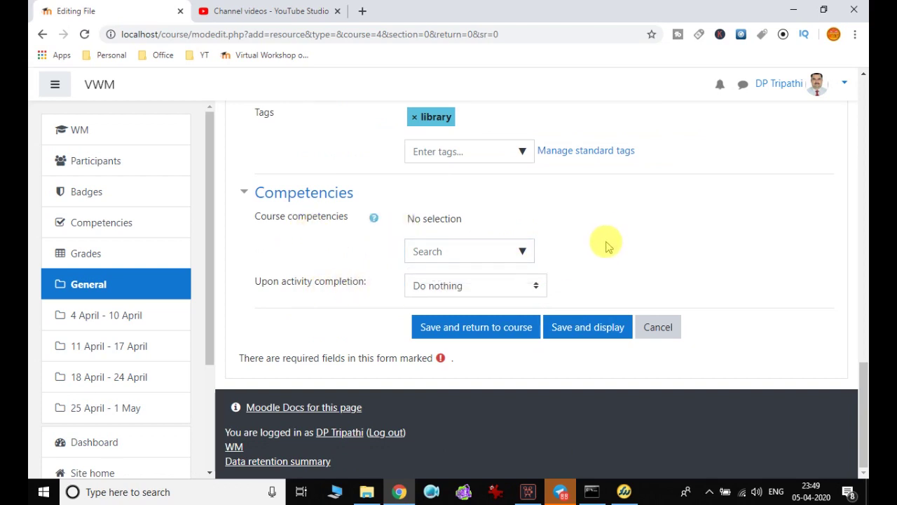
Keep 'Upon activity completion' set to Do nothing and look over the form
click(509, 284)
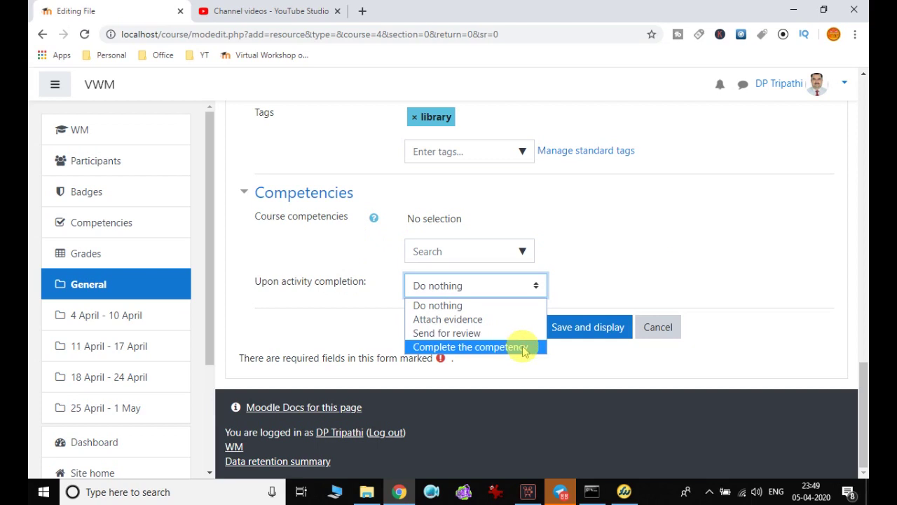
click(624, 257)
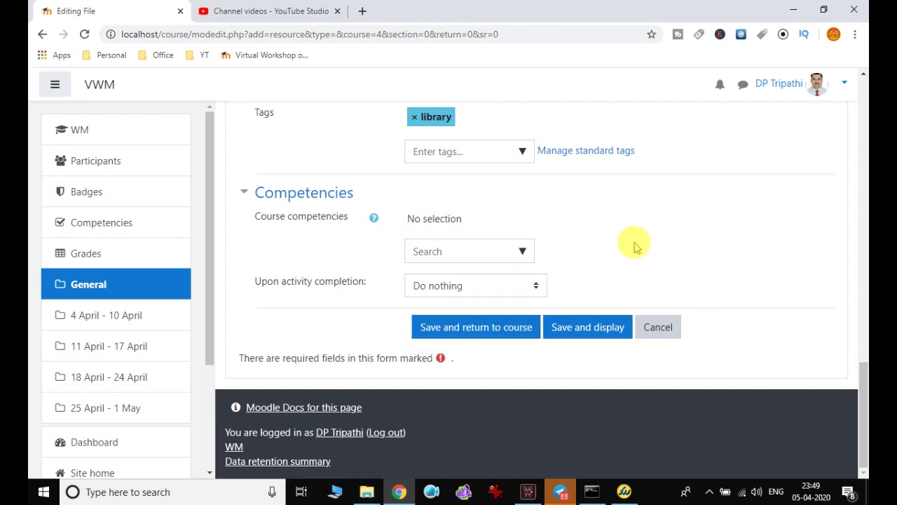
scroll(566, 268, up, 5)
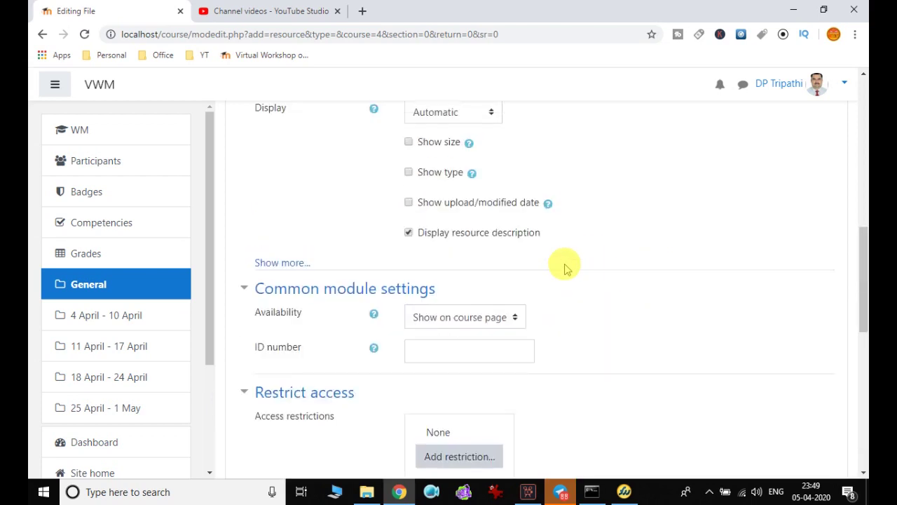
scroll(567, 269, up, 10)
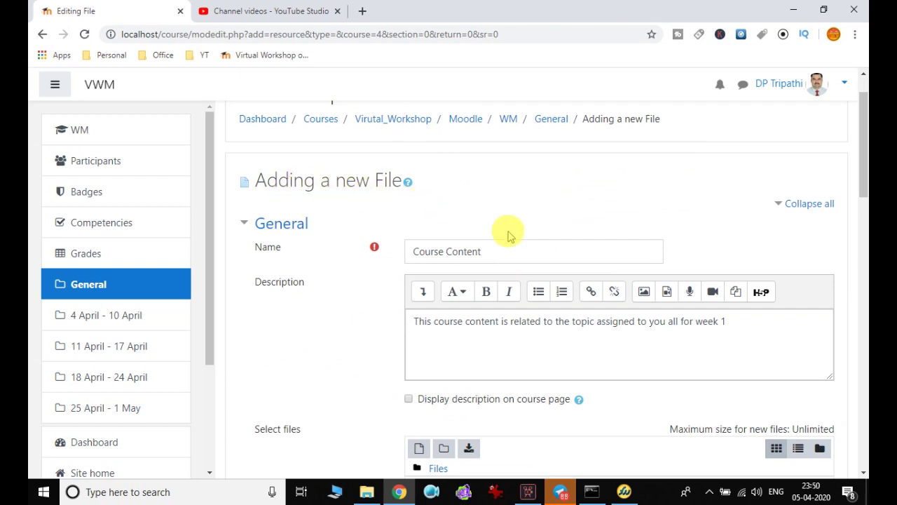
scroll(378, 330, down, 3)
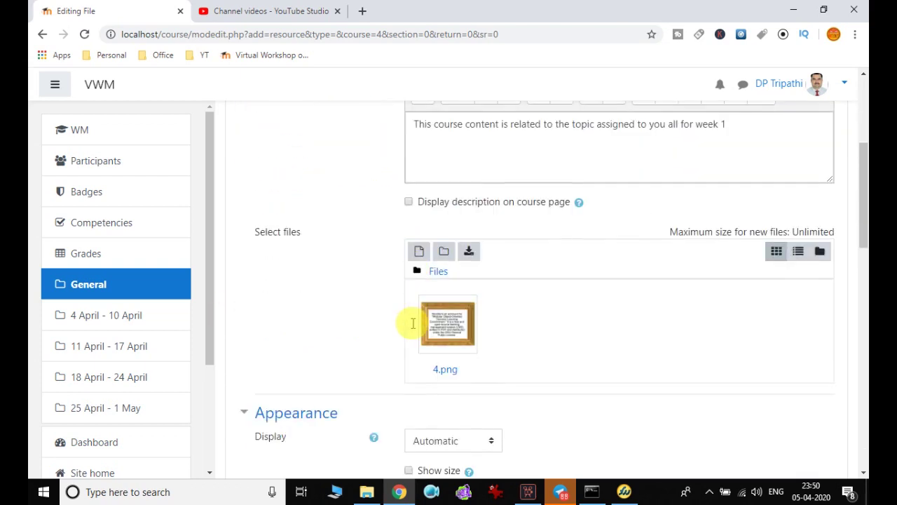
scroll(490, 305, down, 5)
scroll(507, 298, down, 10)
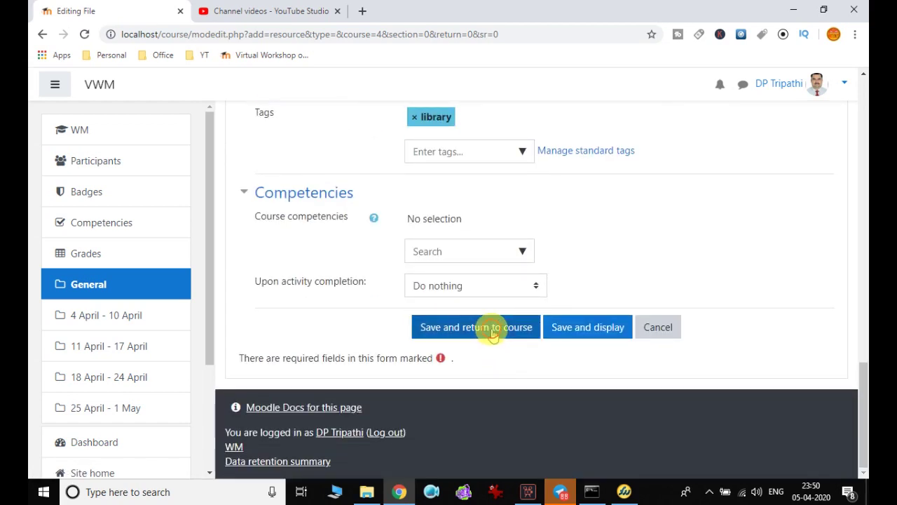
Save Course Content into 4 April - 10 April and move the deadline forum to 11 April - 17 April
click(493, 334)
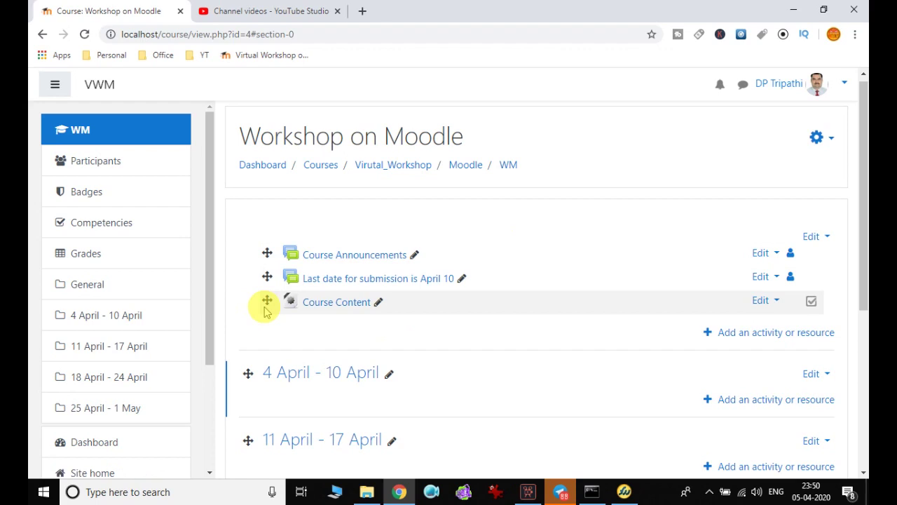
scroll(266, 299, down, 2)
drag(267, 170, 267, 267)
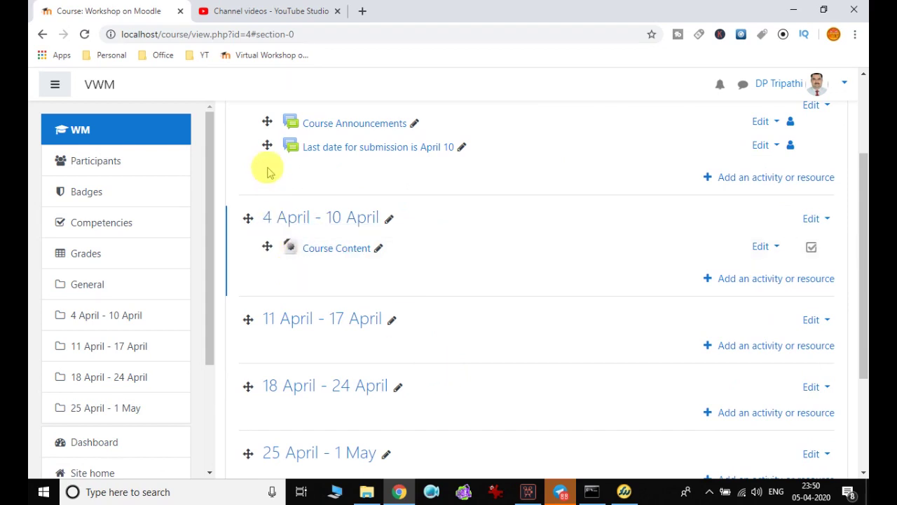
drag(266, 147, 295, 348)
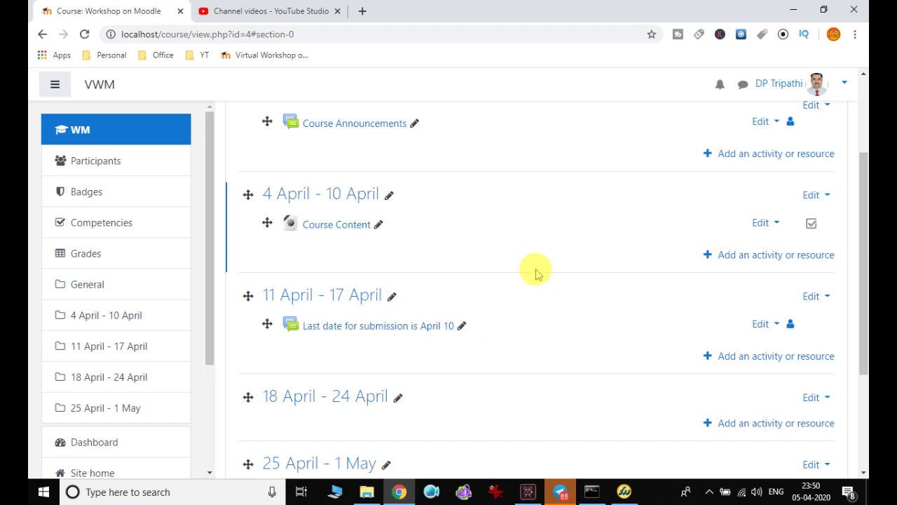
click(797, 155)
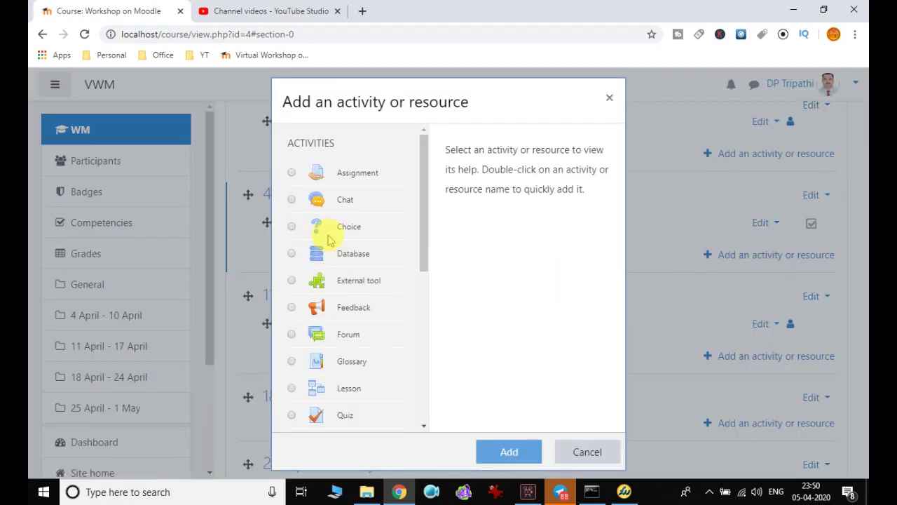
drag(423, 185, 433, 351)
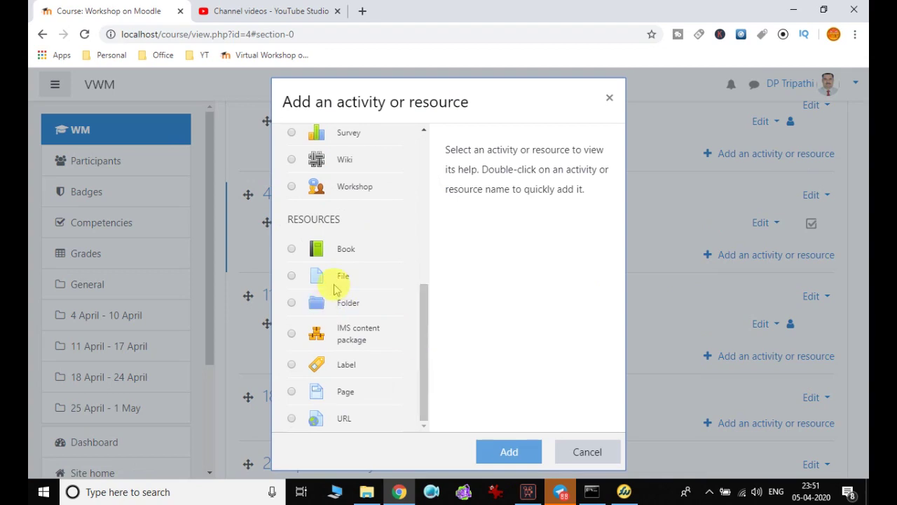
click(586, 452)
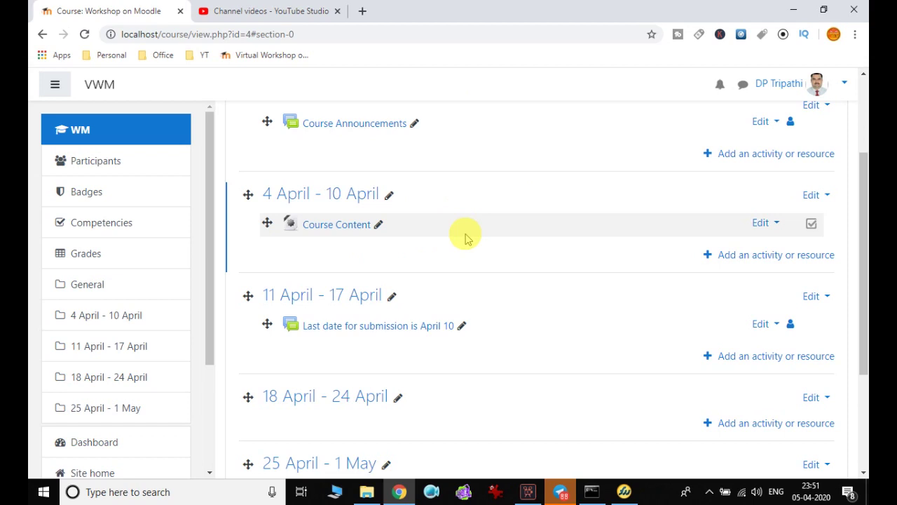
scroll(466, 238, down, 3)
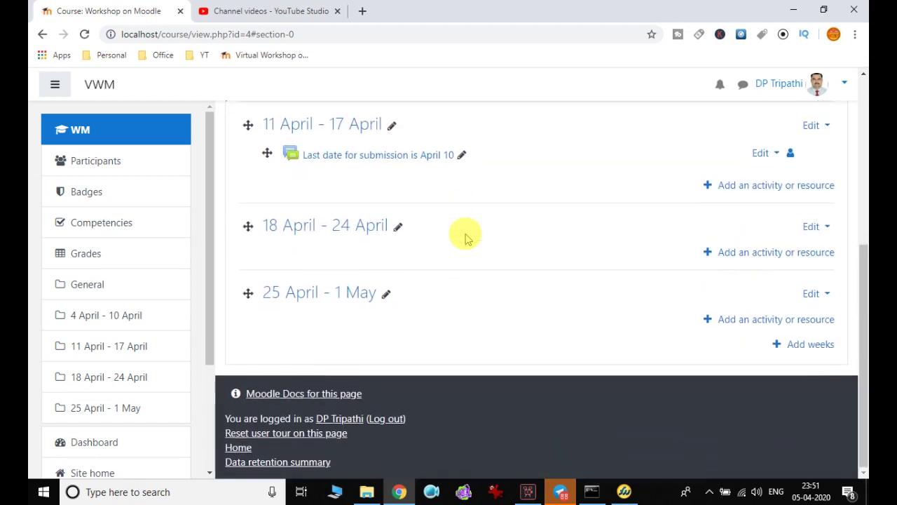
scroll(466, 239, up, 5)
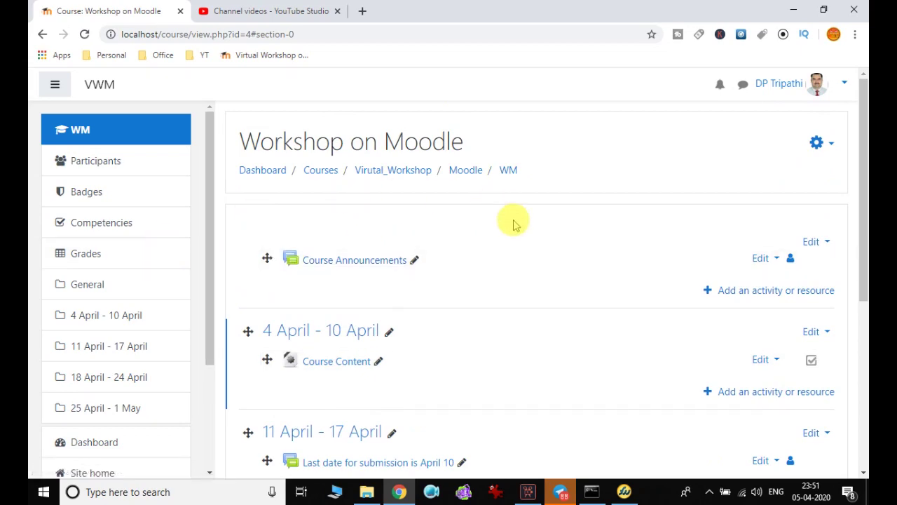